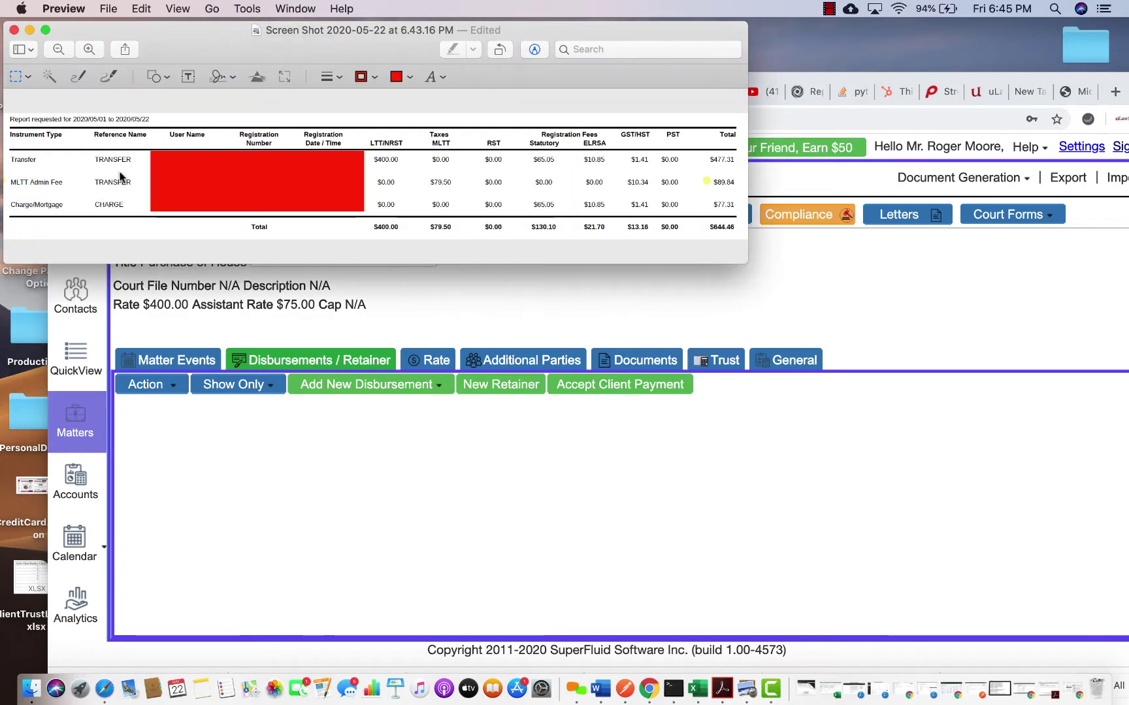
- Enlarge the registration report screenshot and examine its tax, registration fee and total columns for each instrument
left_click(89, 50)
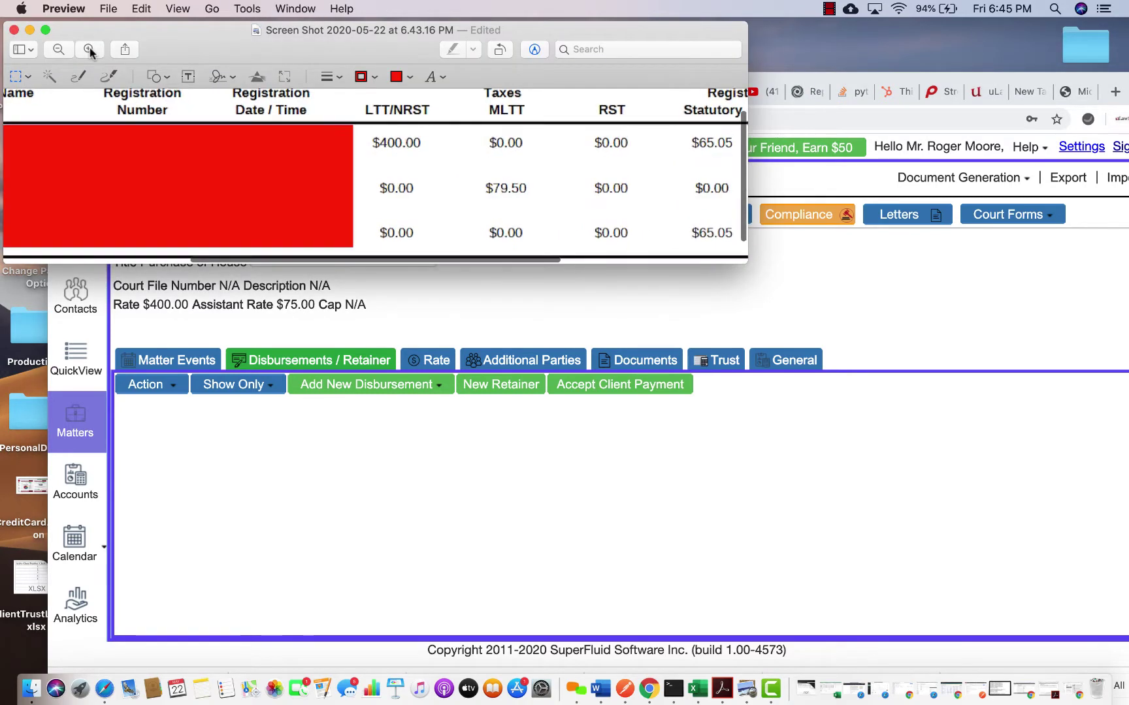
left_click_drag(744, 260, 1128, 369)
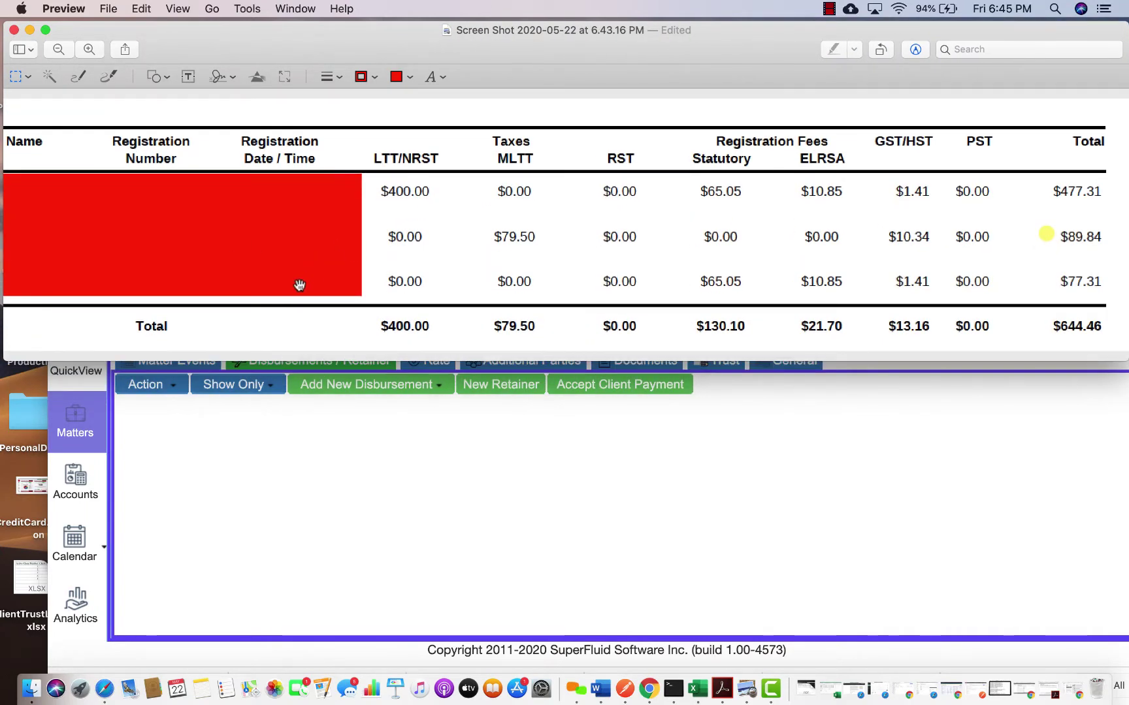
scroll(300, 285, "left", 5)
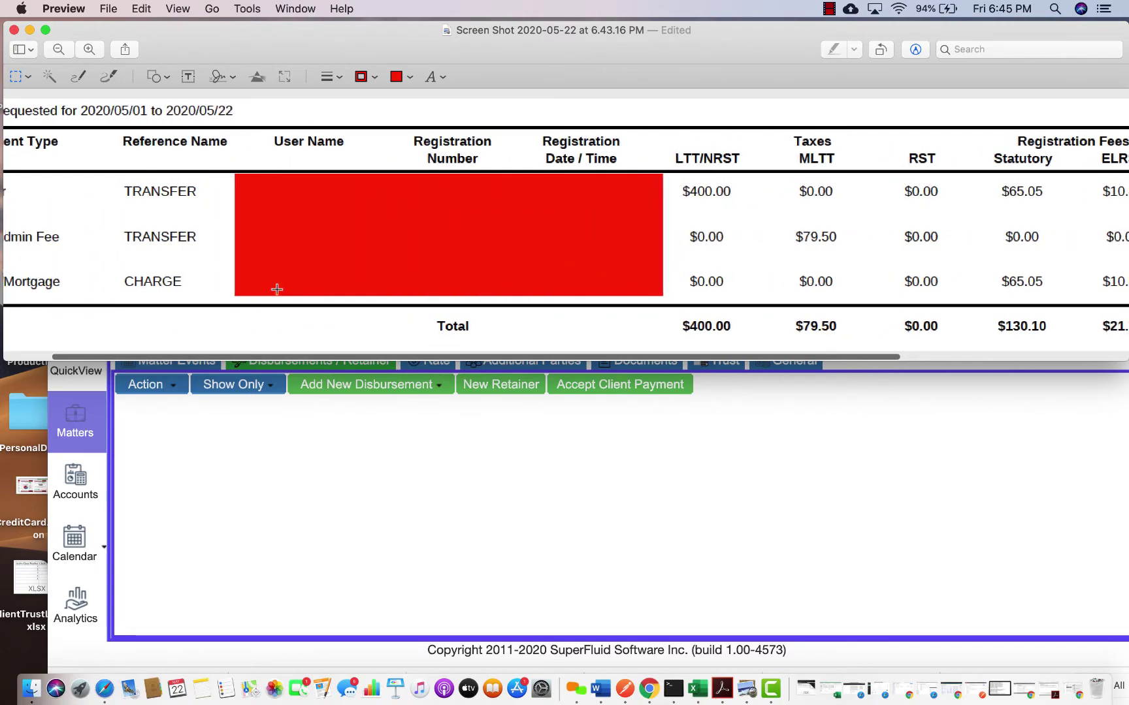
scroll(277, 290, "left", 3)
scroll(682, 217, "right", 8)
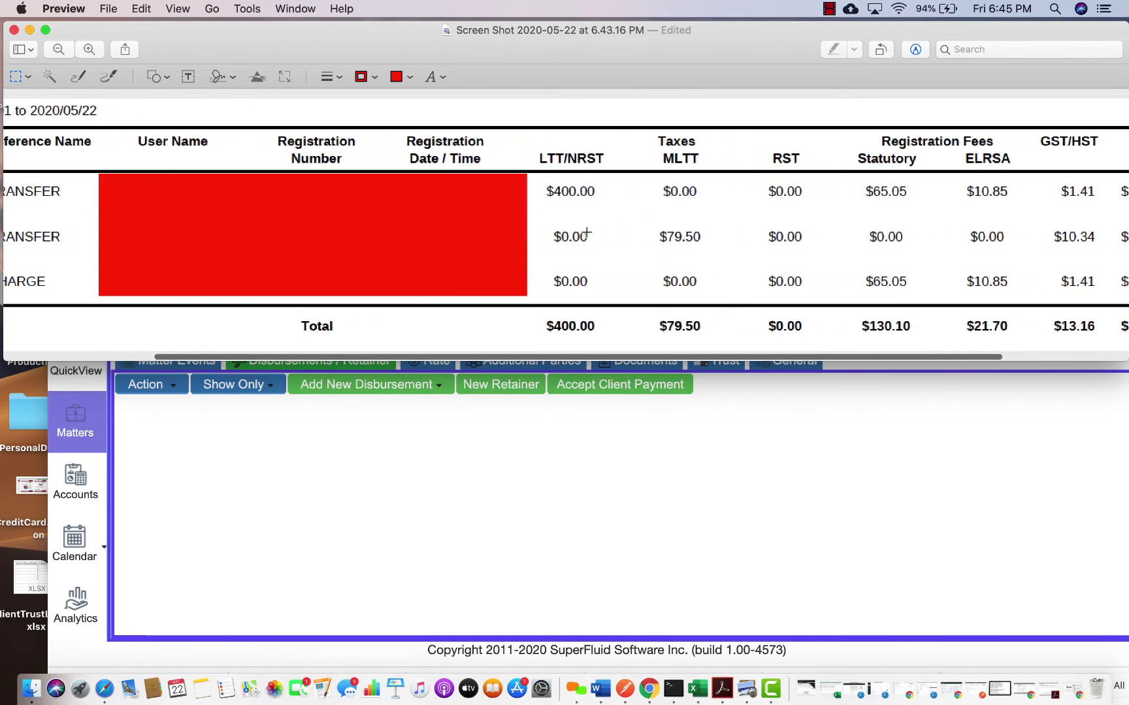
scroll(587, 233, "right", 5)
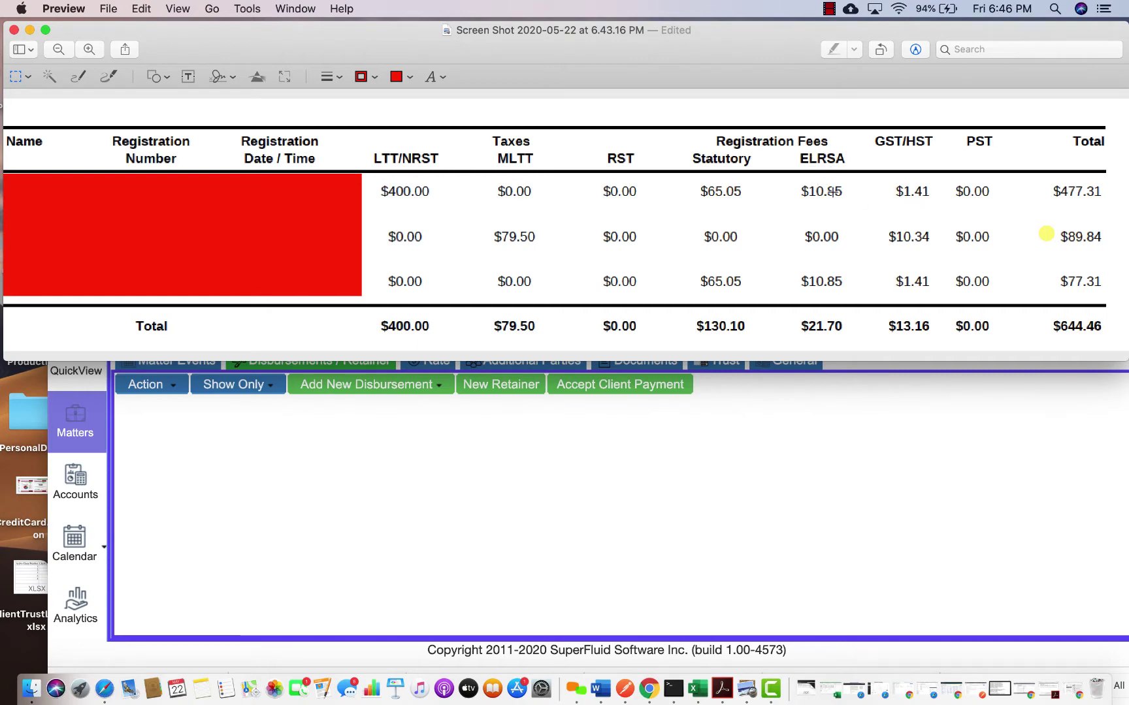
- Open Calculator and multiply the $10.85 ELRSA fee by .13 to check the HST
left_click(1055, 10)
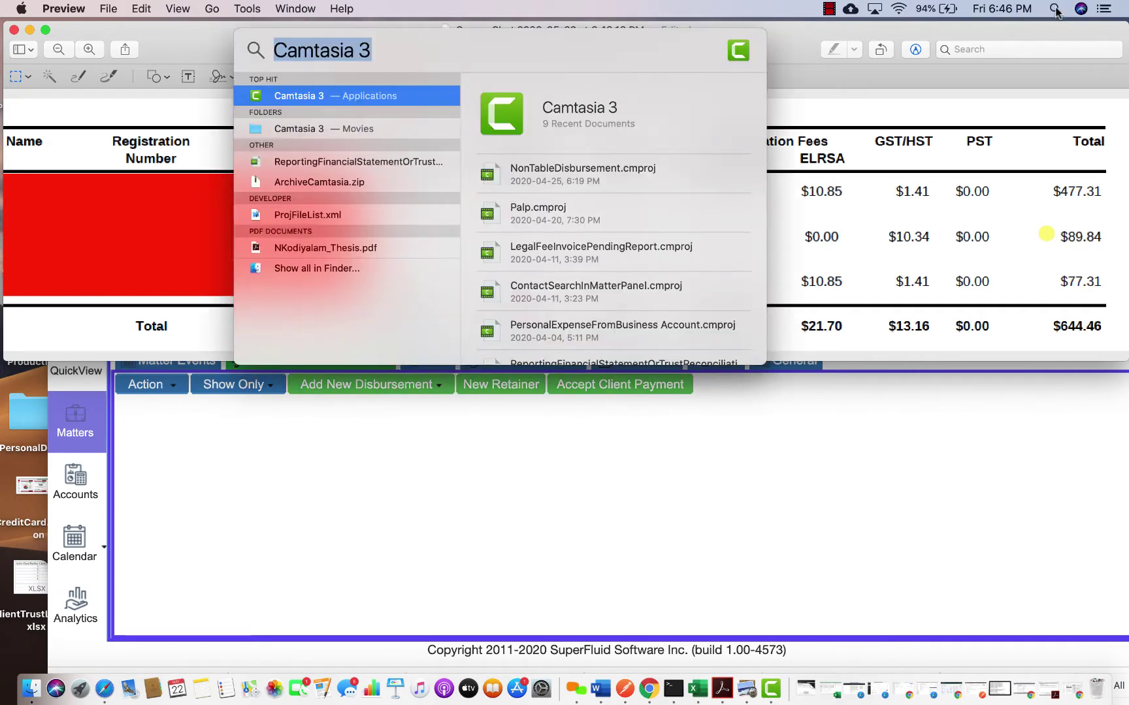
type("cal")
key("Return")
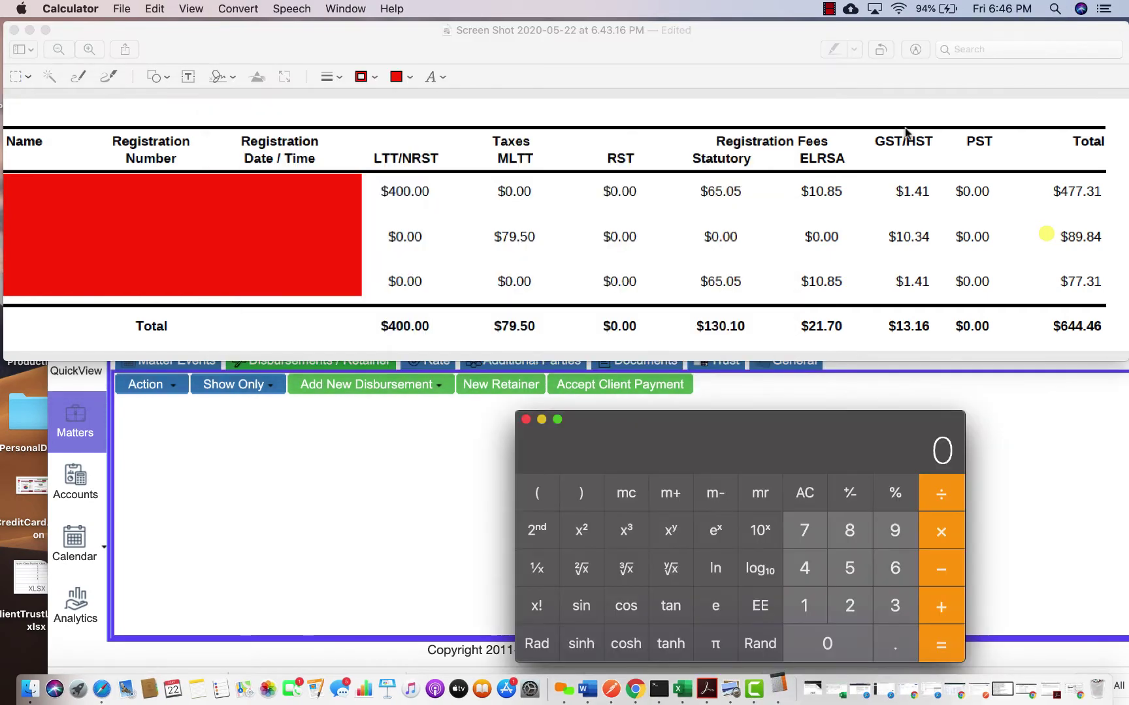
type("10.")
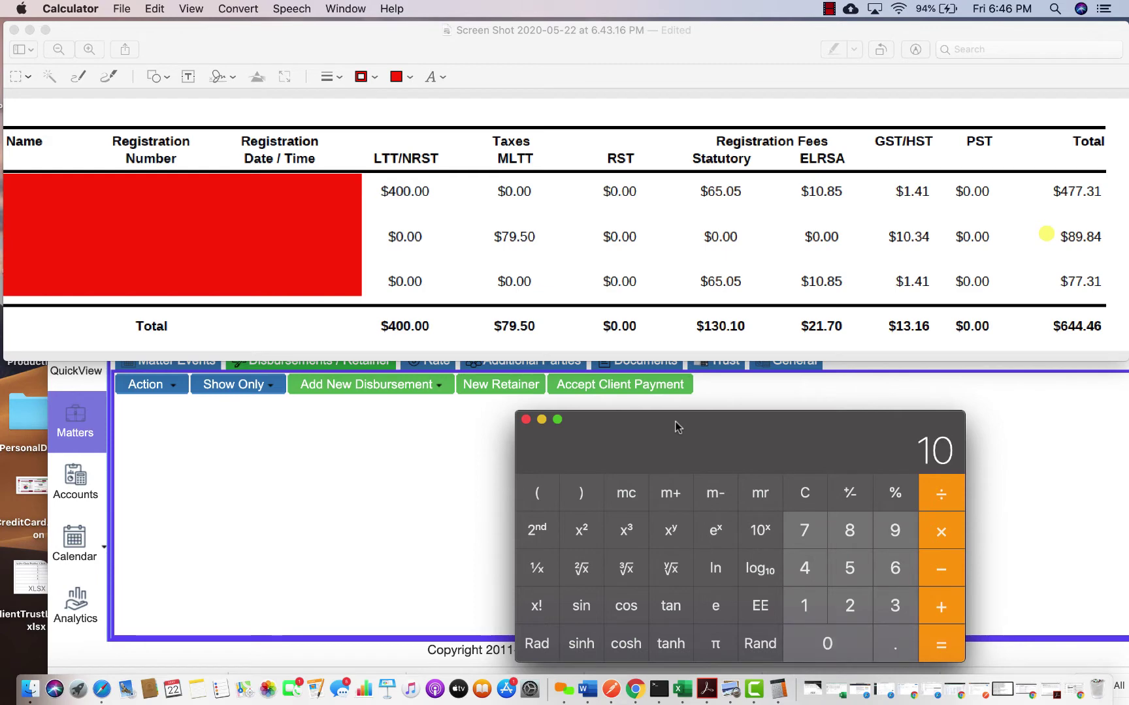
type("85")
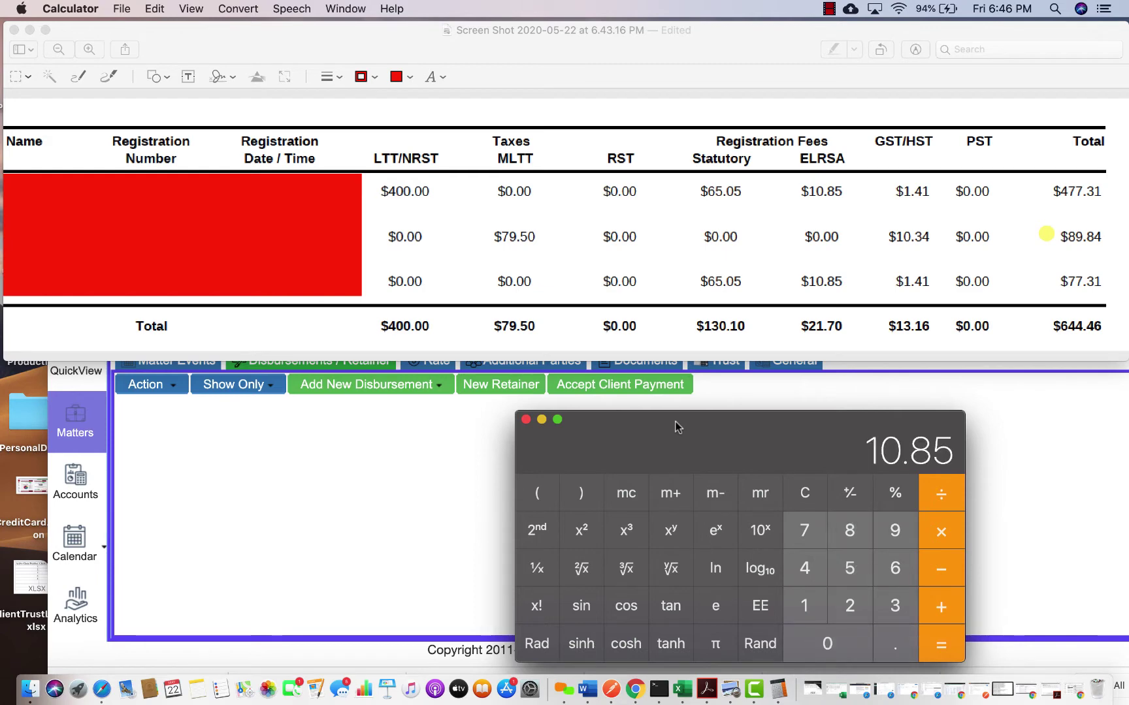
type("*.13=")
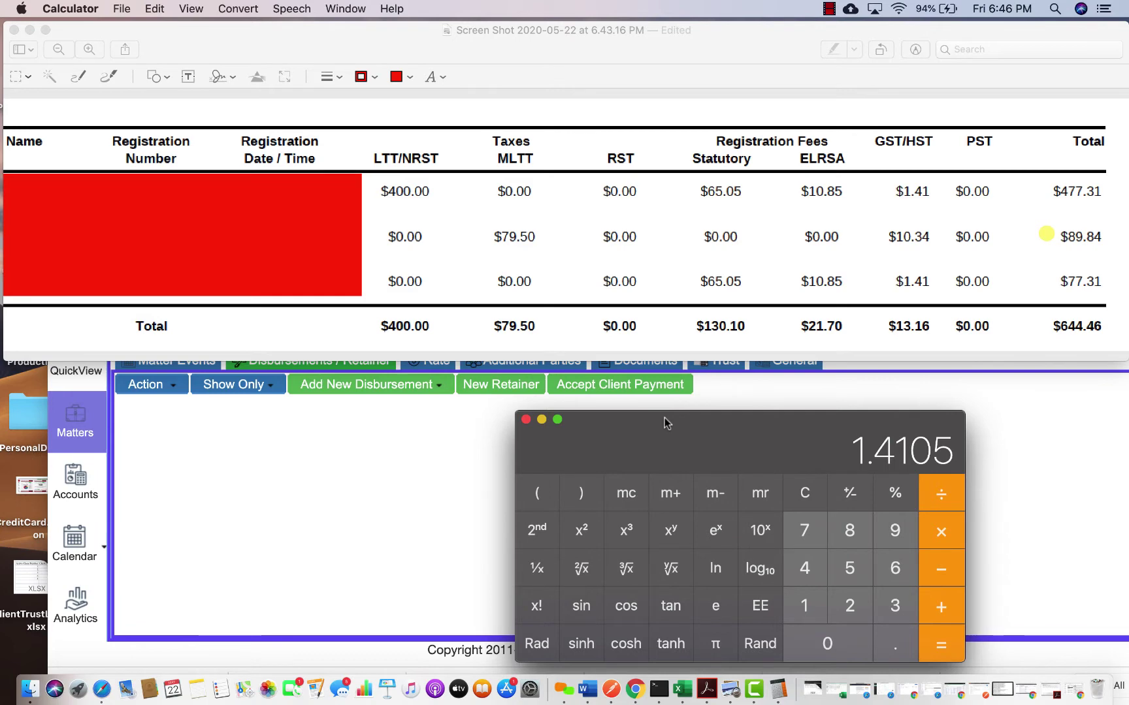
- In the uLaw browser window, start a Miscellaneous Expense - From General disbursement with the item name Land Transfer Tax
left_click(457, 537)
left_click(426, 385)
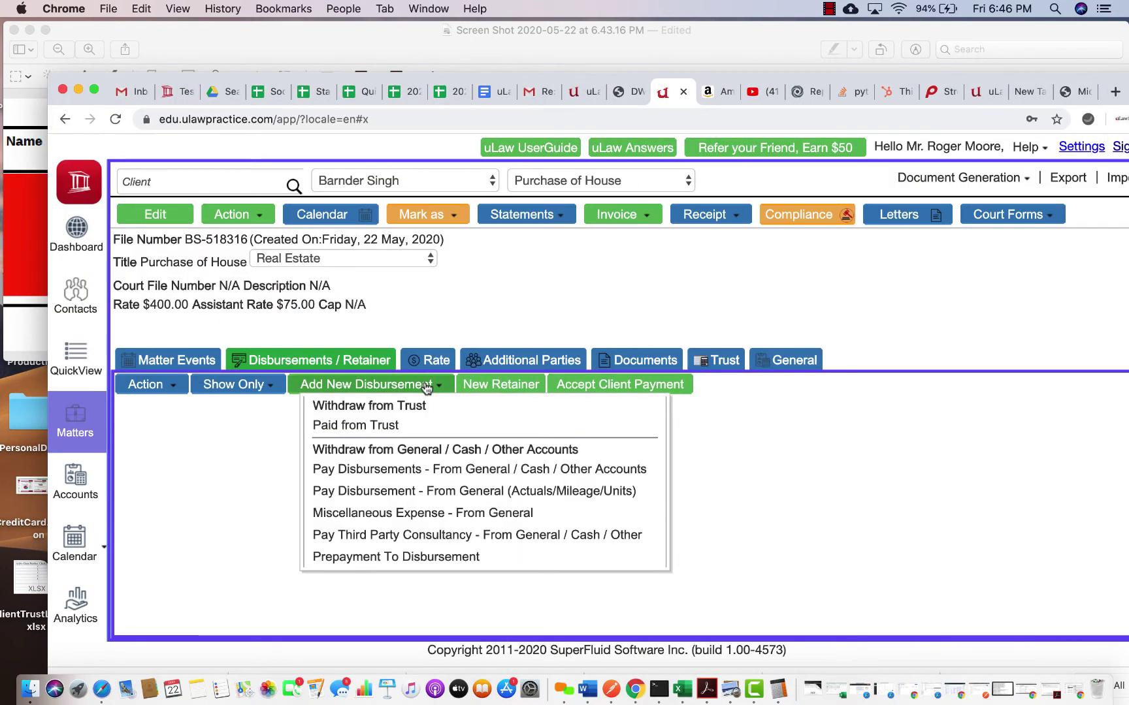
left_click(496, 471)
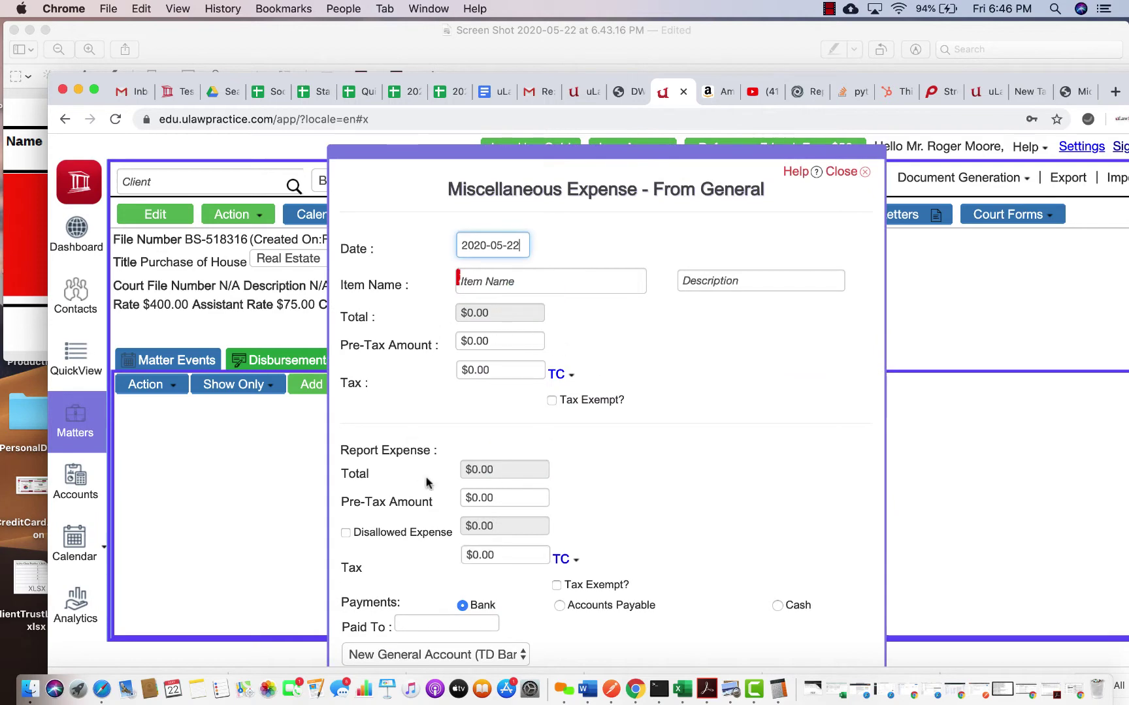
left_click(482, 283)
type("land")
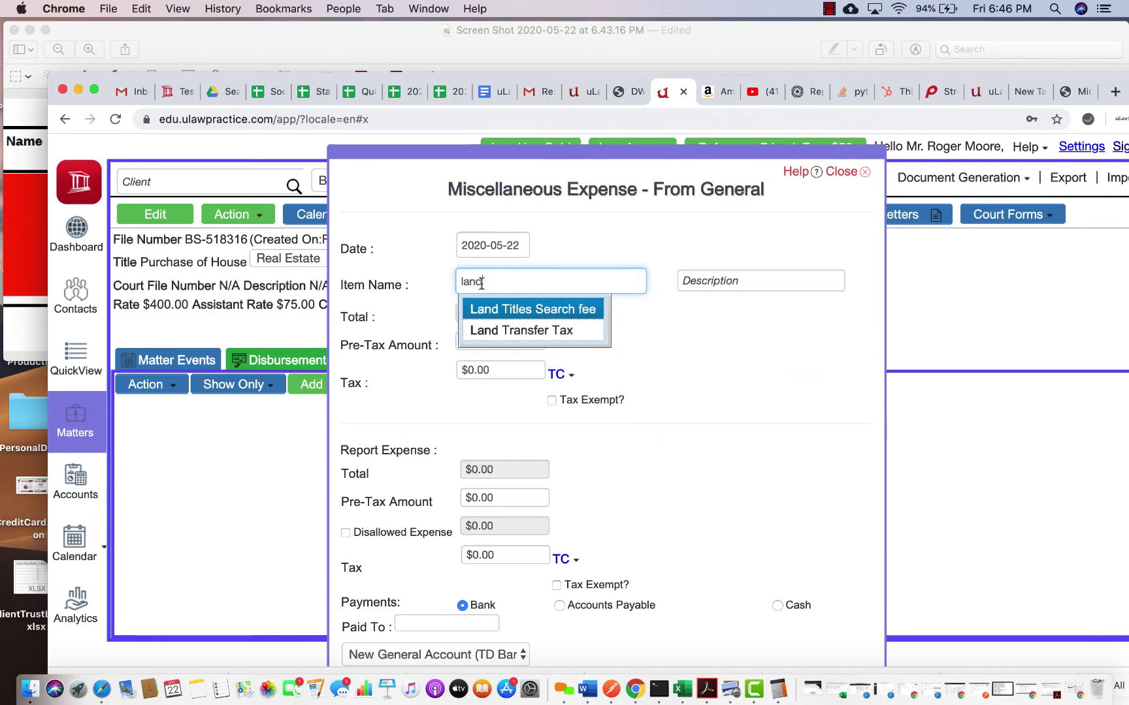
left_click(522, 329)
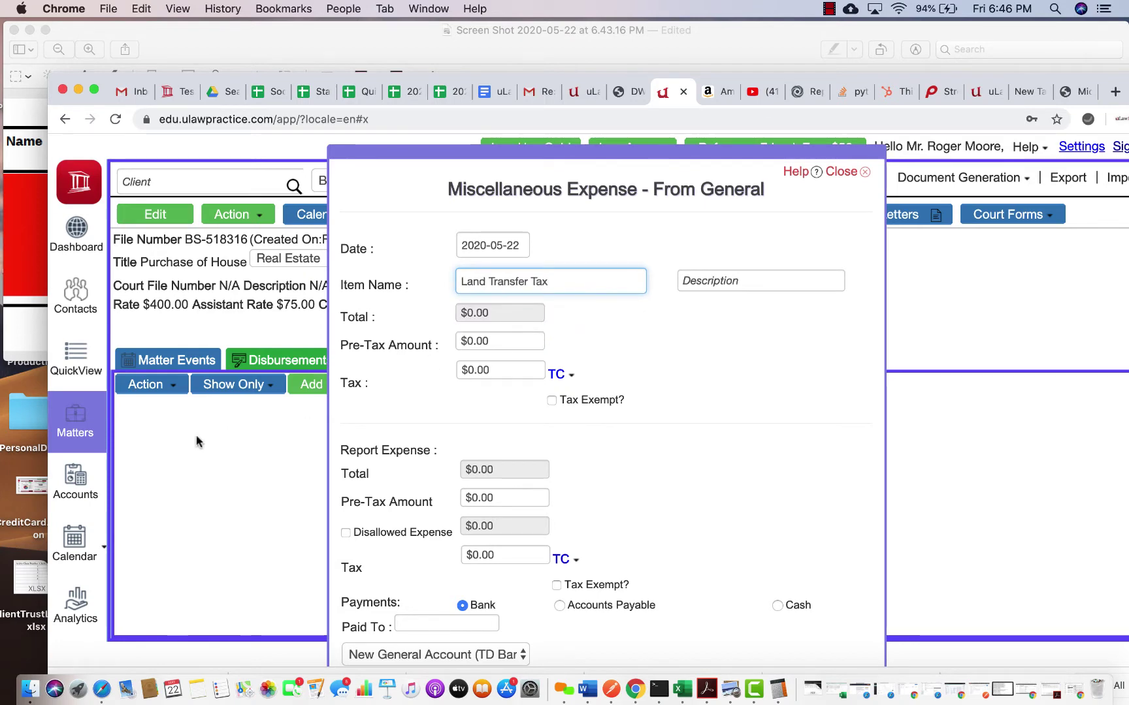
- Switch to Calculator beside the report, add the Transfer row's 400, 65.05 and 10.85, and copy the sum
left_click(251, 47)
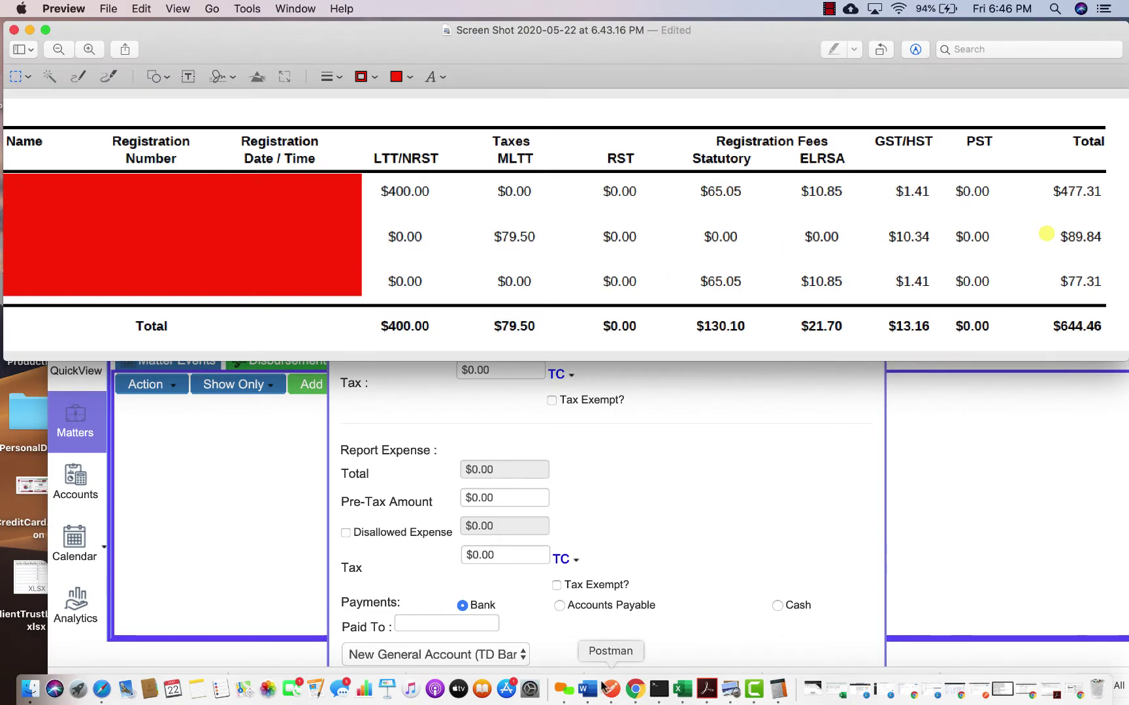
left_click(778, 689)
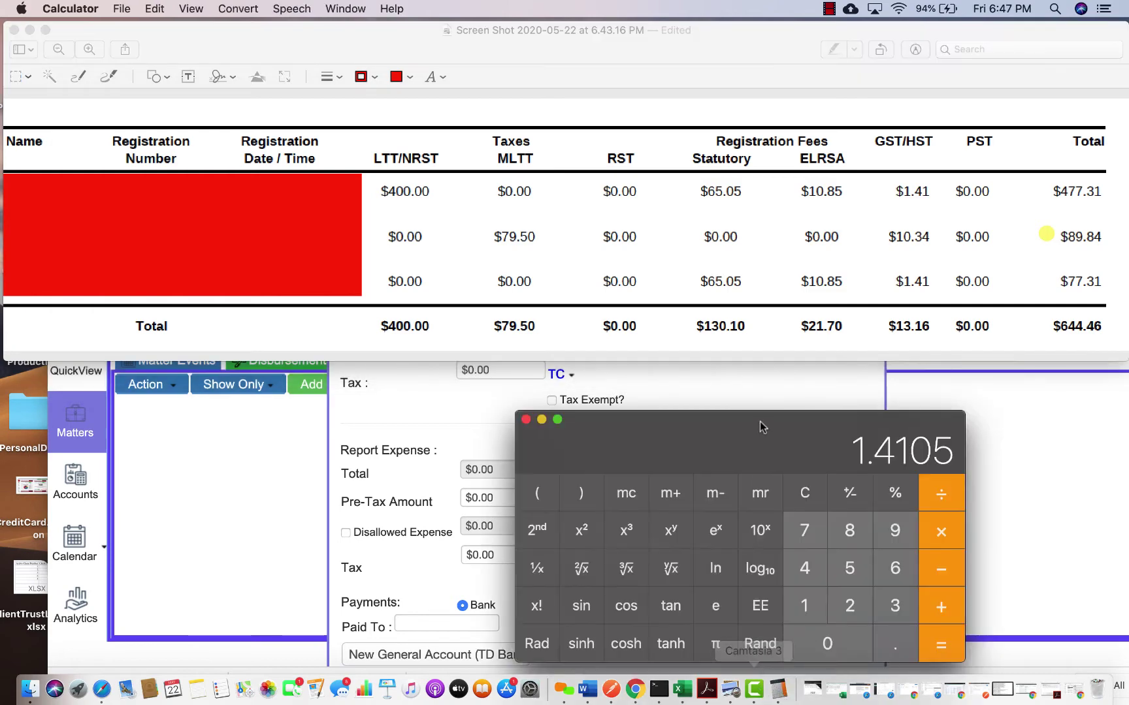
type("40")
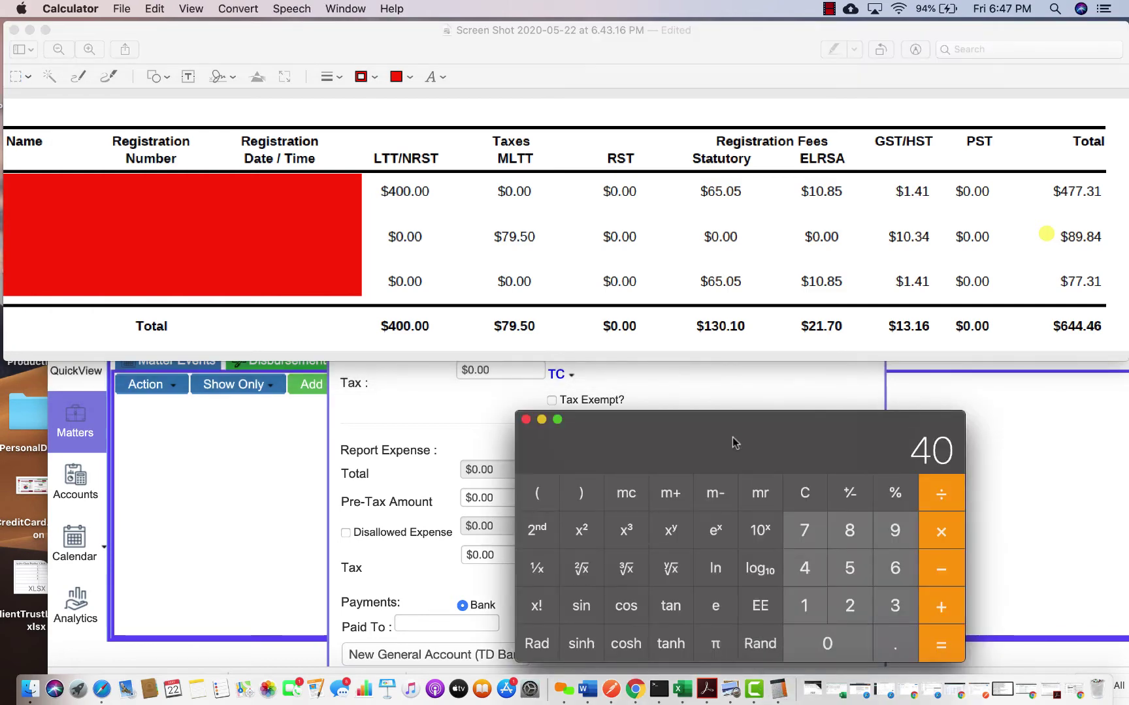
type("0")
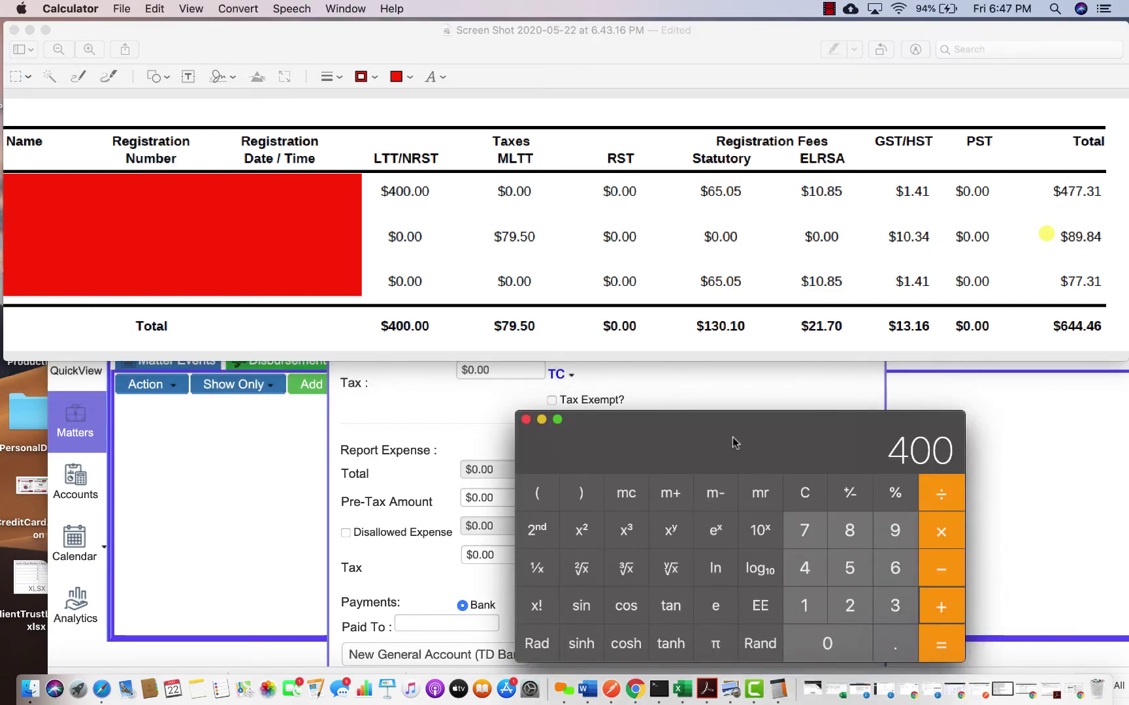
type("+65.05")
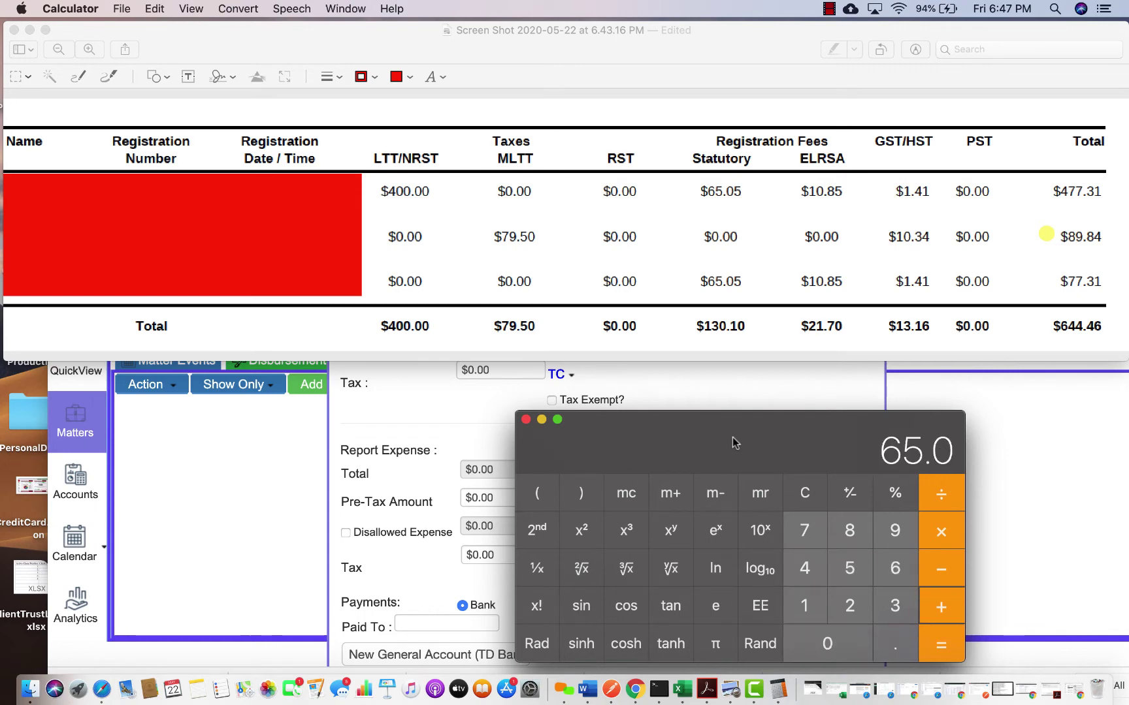
key("Return")
type("10")
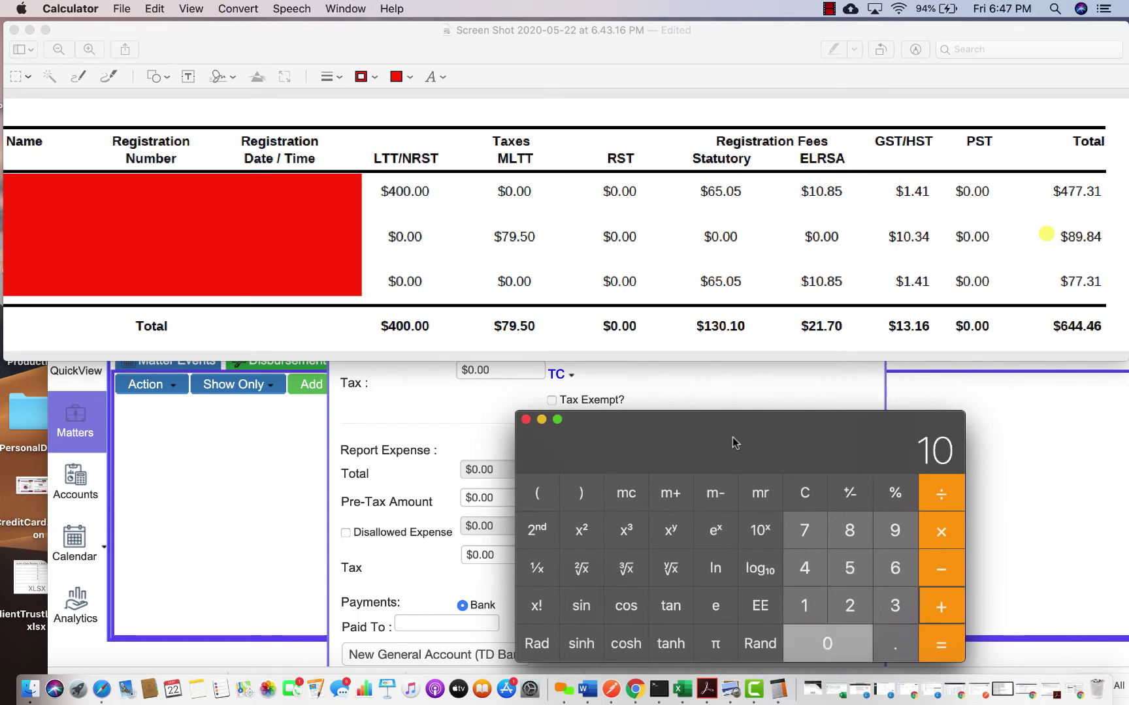
type(".85")
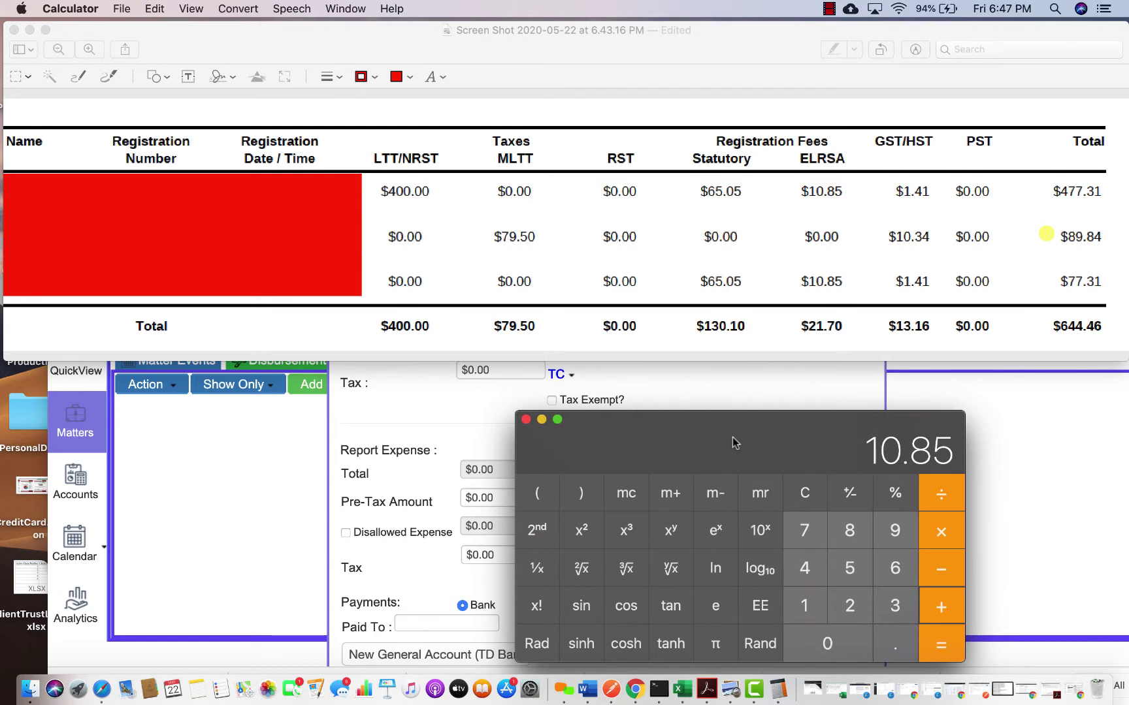
key("Return")
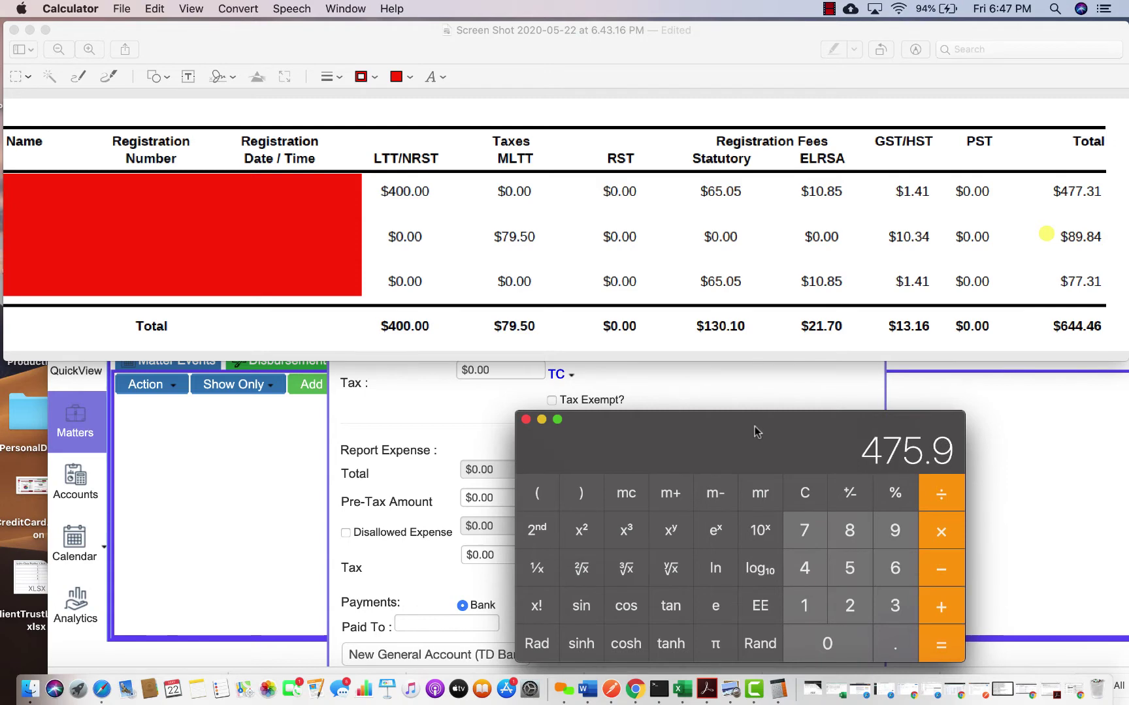
key("super+c")
- Back in the expense form, paste the copied sum 475.9 as the upper pre-tax amount
left_click(439, 432)
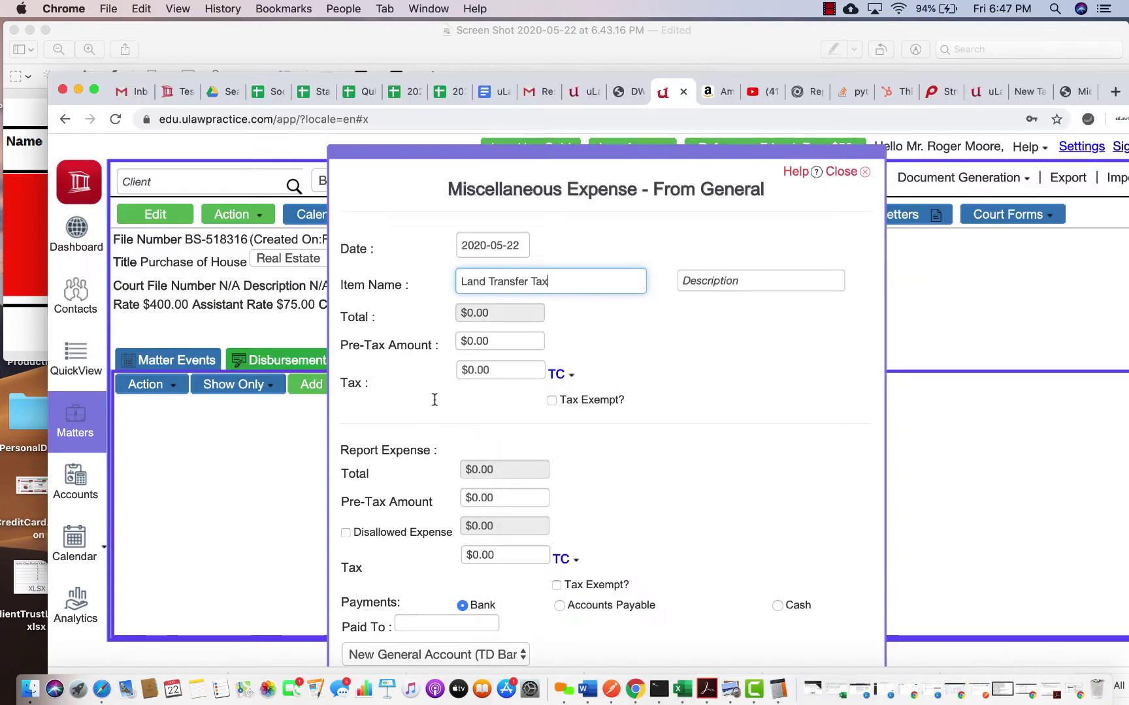
left_click(492, 340)
key("super+a")
key("super+v")
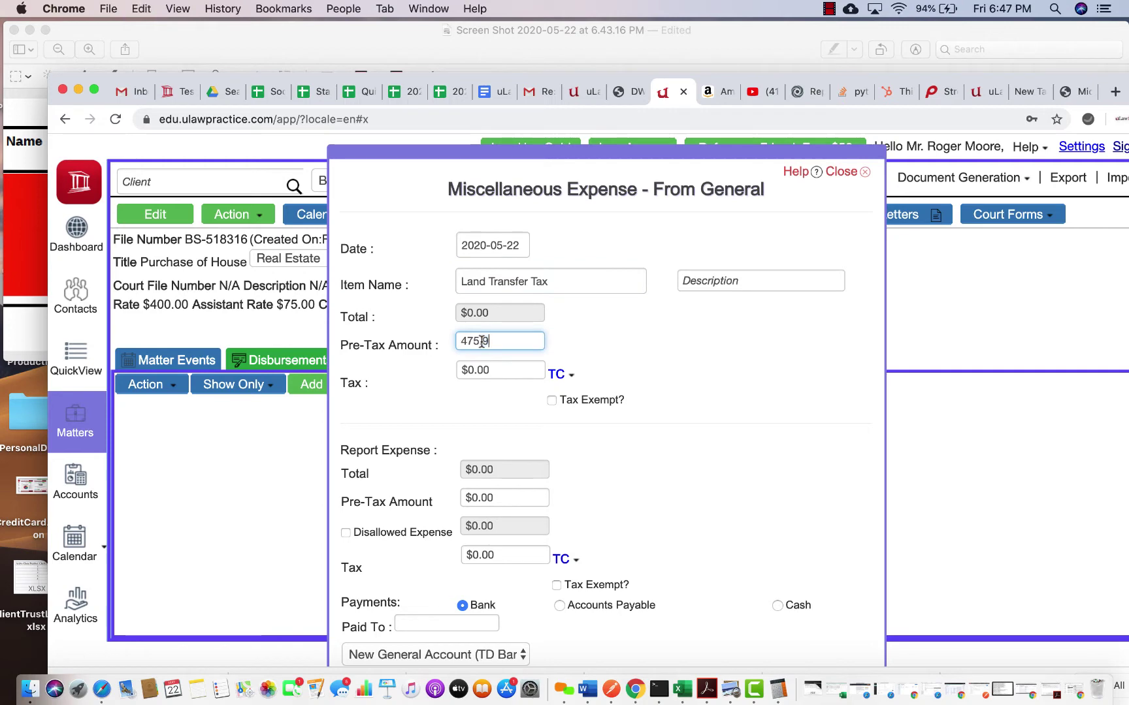
left_click(641, 351)
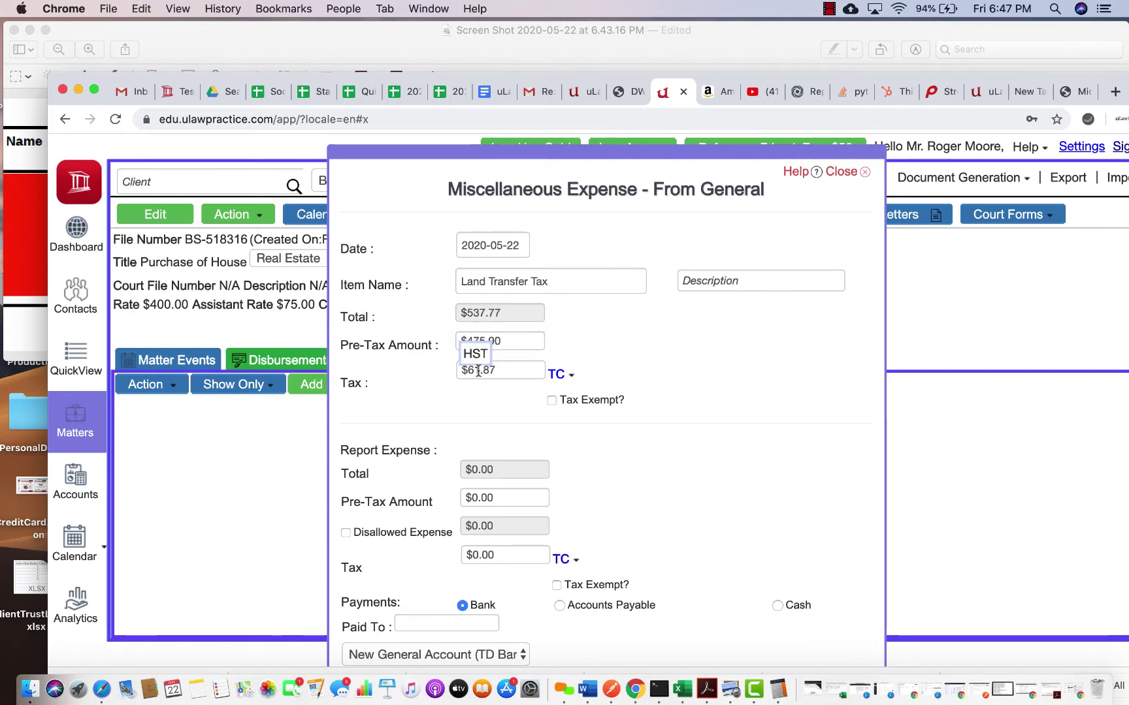
- Set the expense's tax to 1.41 from the report's Transfer row and compare the form's total with that row's total
left_click(204, 29)
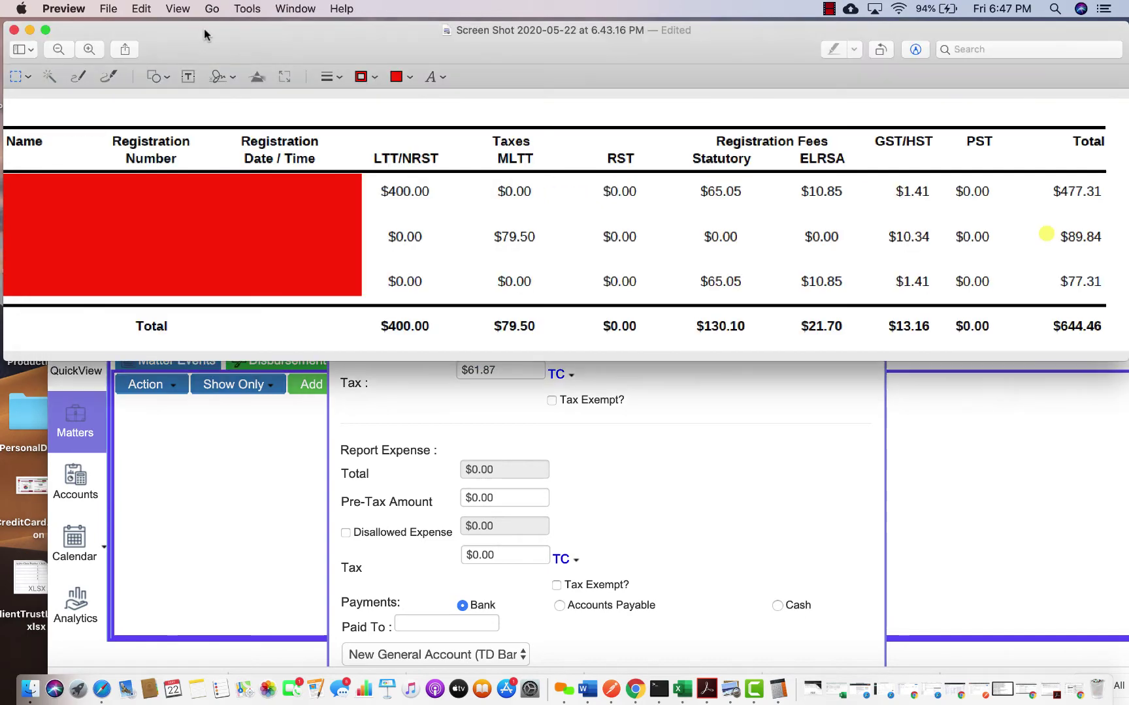
left_click(746, 376)
triple_click(470, 374)
type("1")
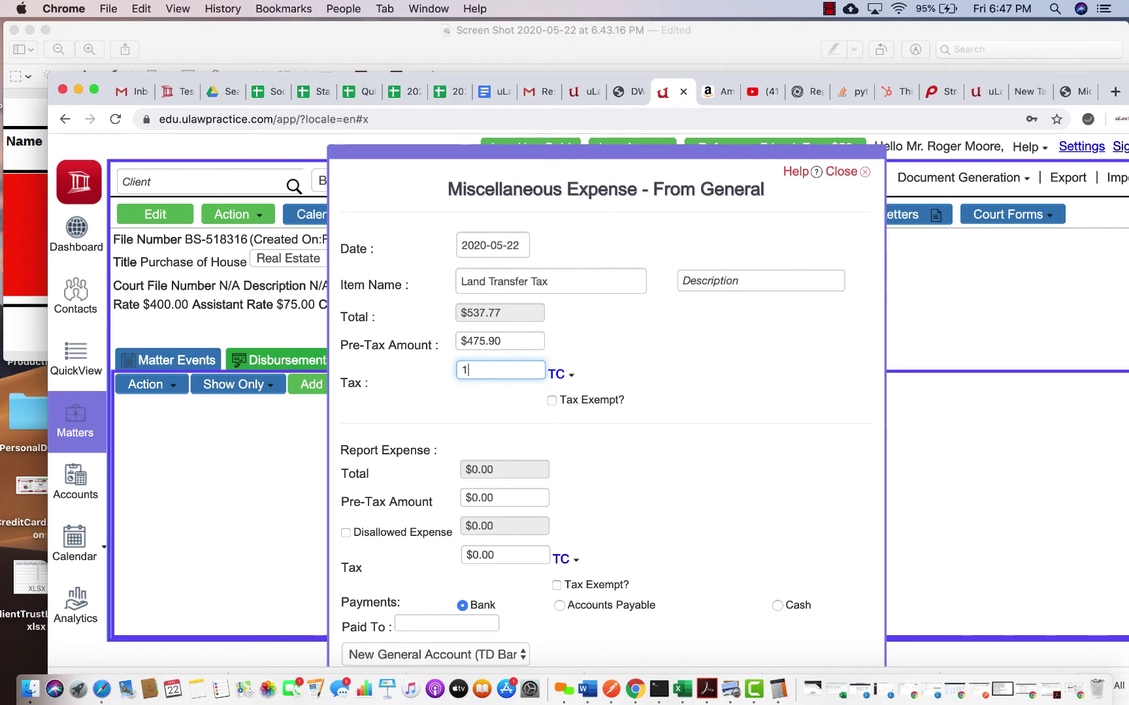
type(".41")
left_click(662, 344)
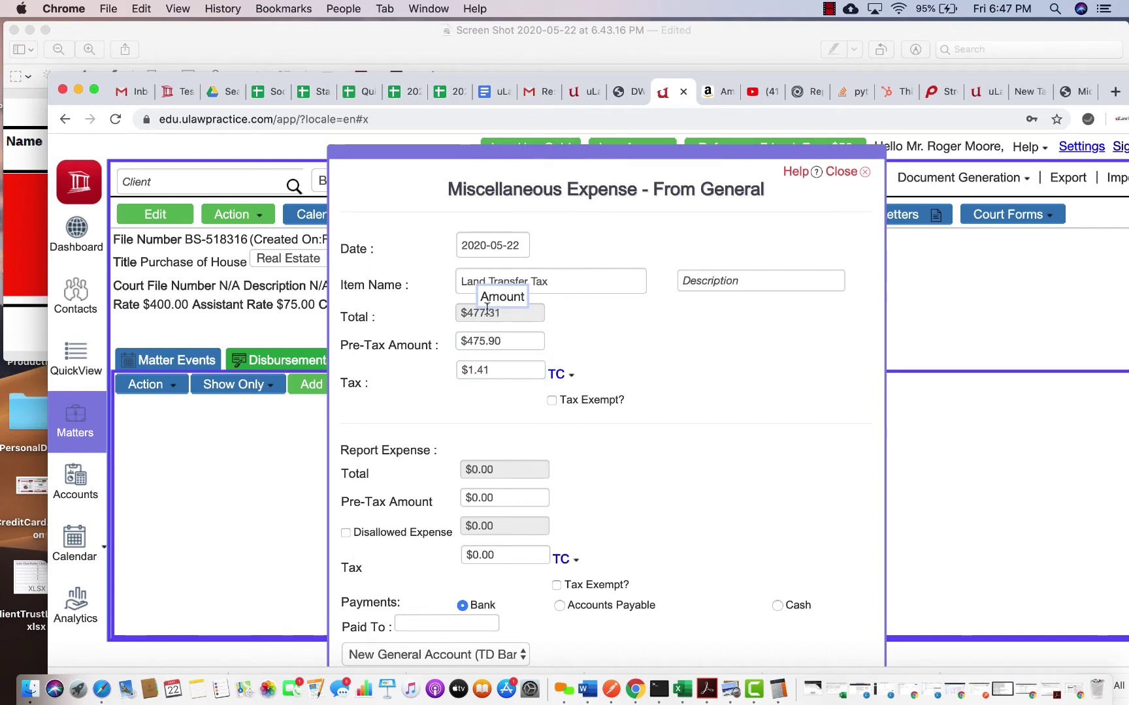
left_click(626, 41)
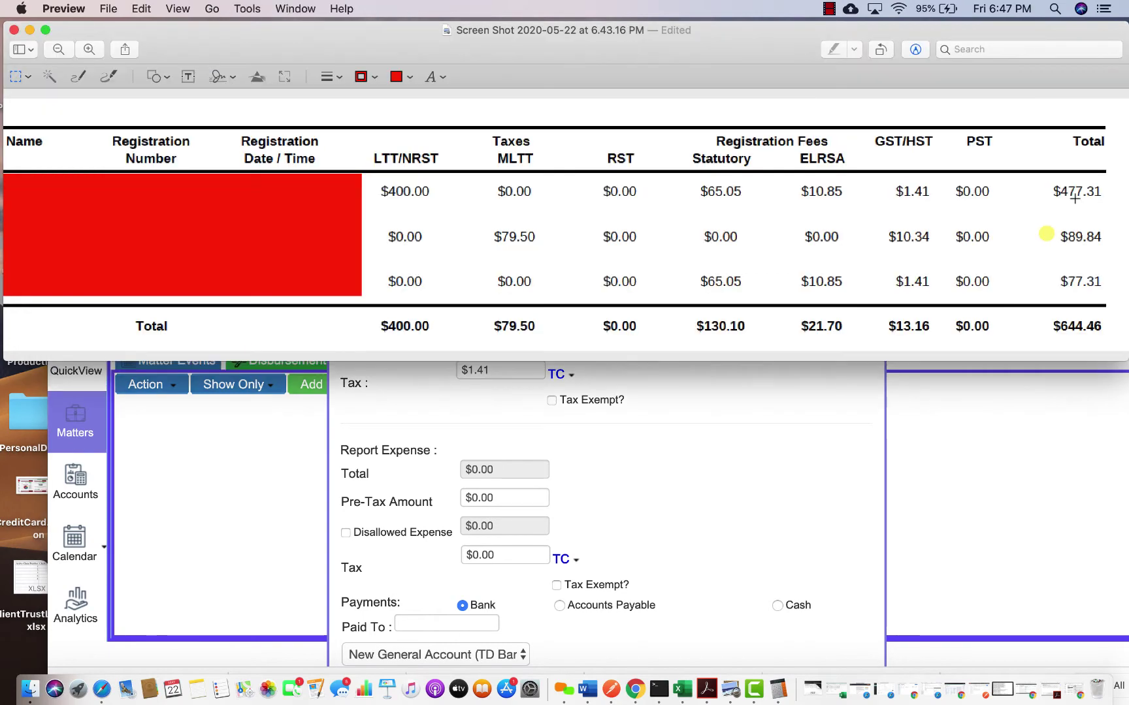
left_click(786, 410)
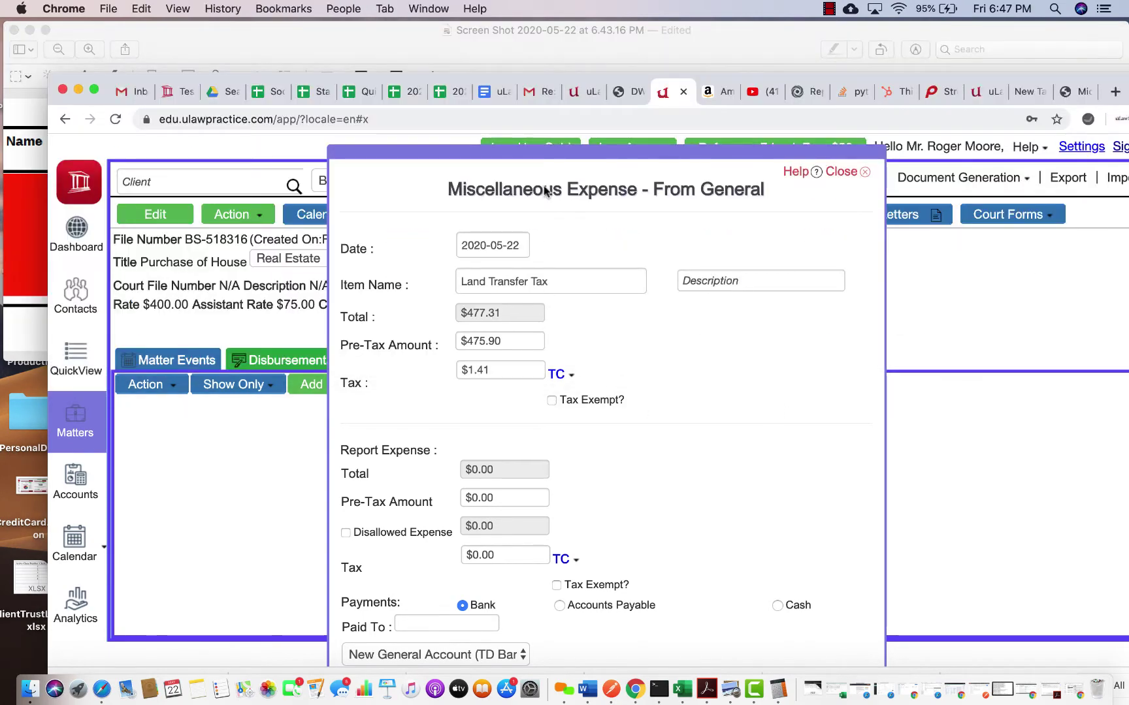
- Enable Disallowed Expense under Report Expense and set its amount to 465.05, based on the report's Transfer row
scroll(532, 150, "down", 1)
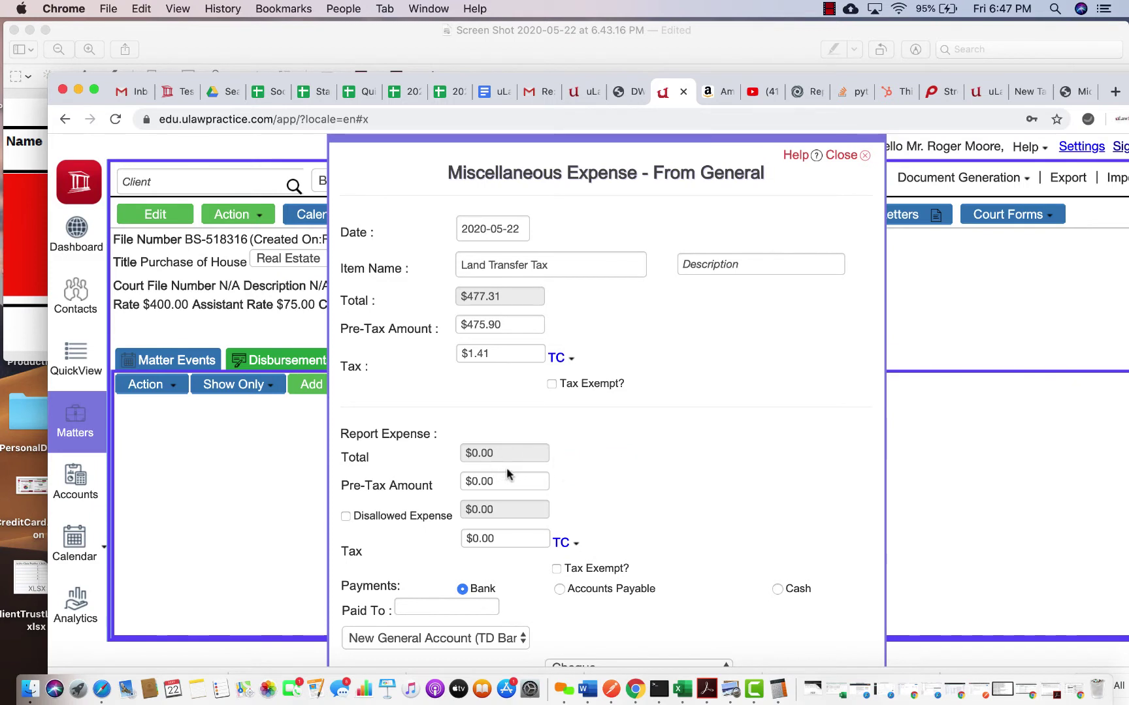
left_click(346, 519)
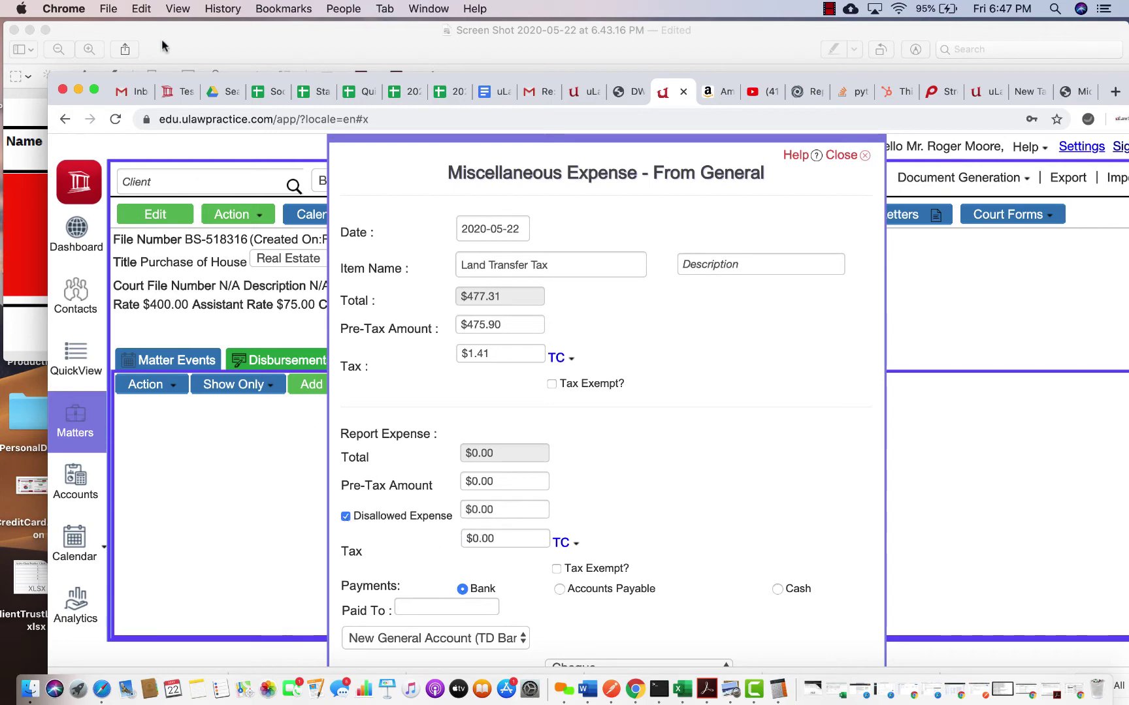
left_click(191, 28)
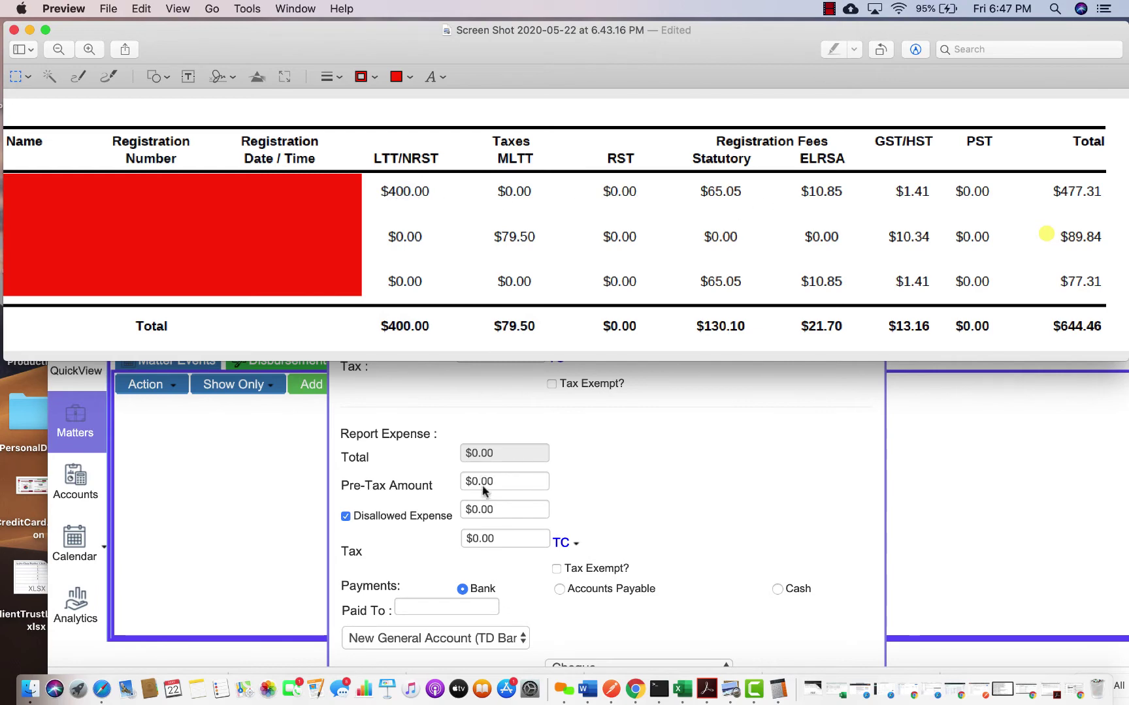
left_click(480, 508)
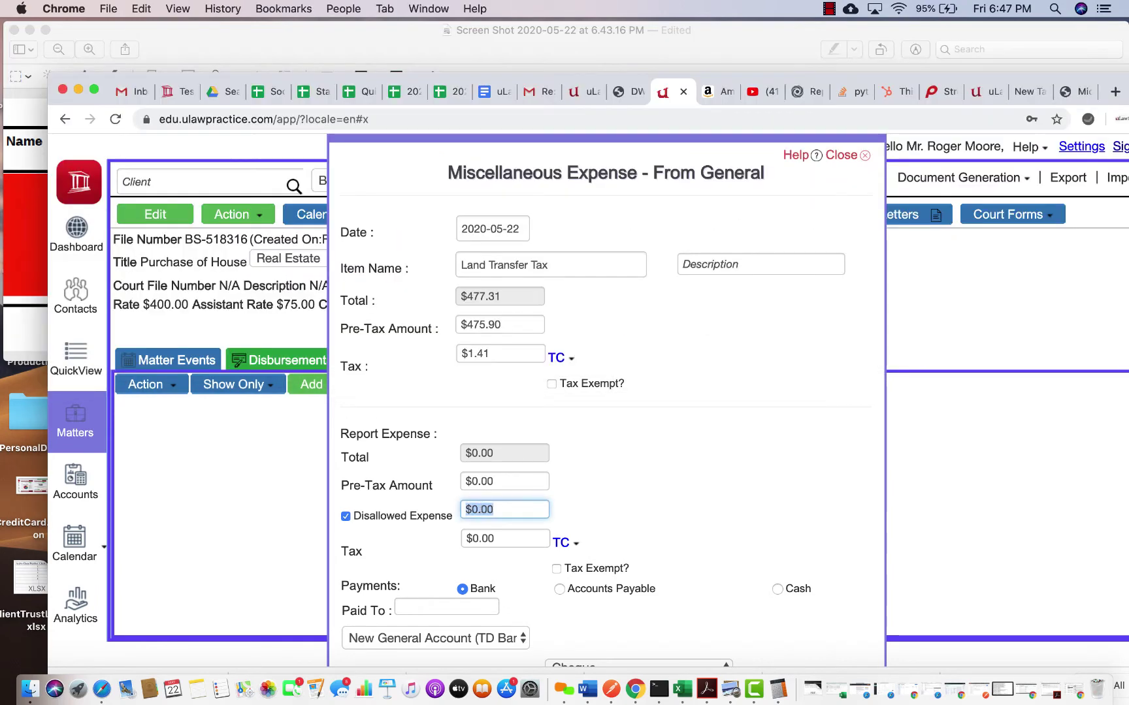
type("465.05")
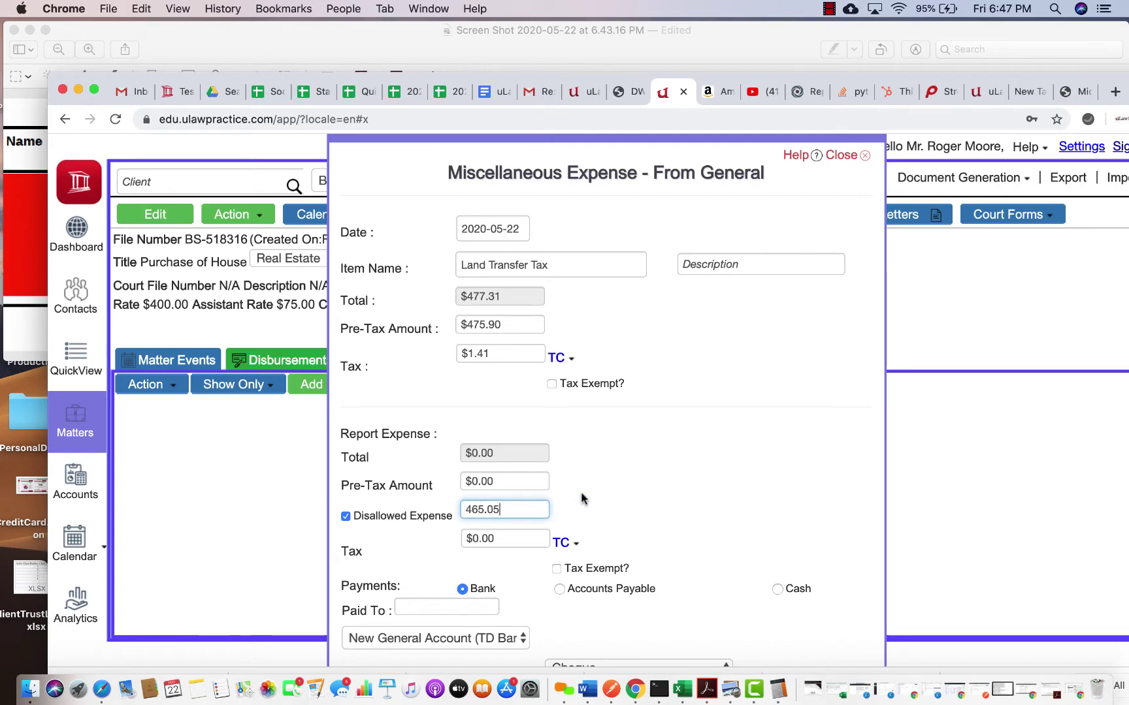
- Check the report's first-row ELRSA fee and set the Report Expense pre-tax amount to 10.85
left_click(583, 498)
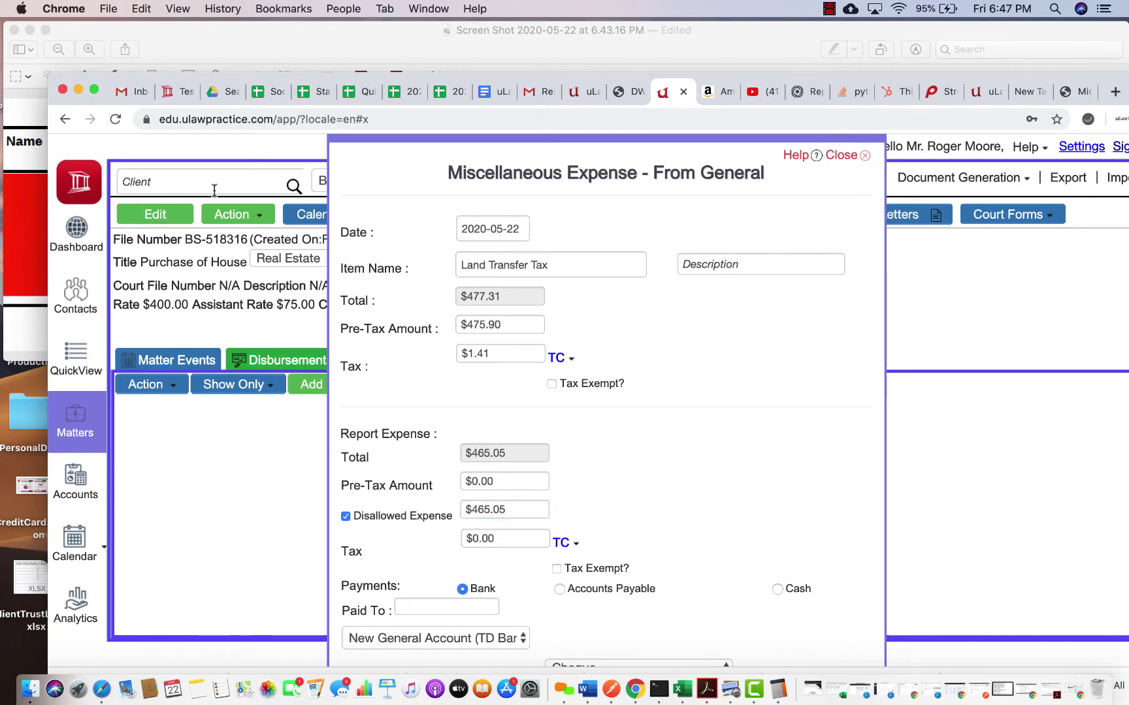
left_click(305, 46)
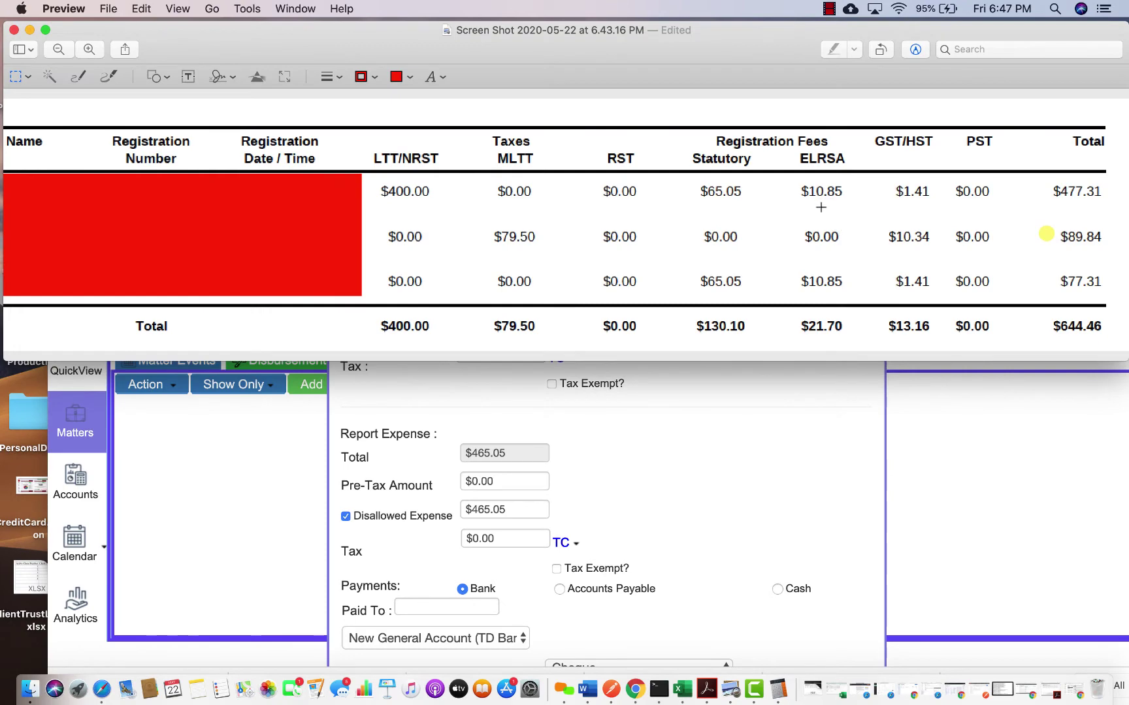
left_click(698, 450)
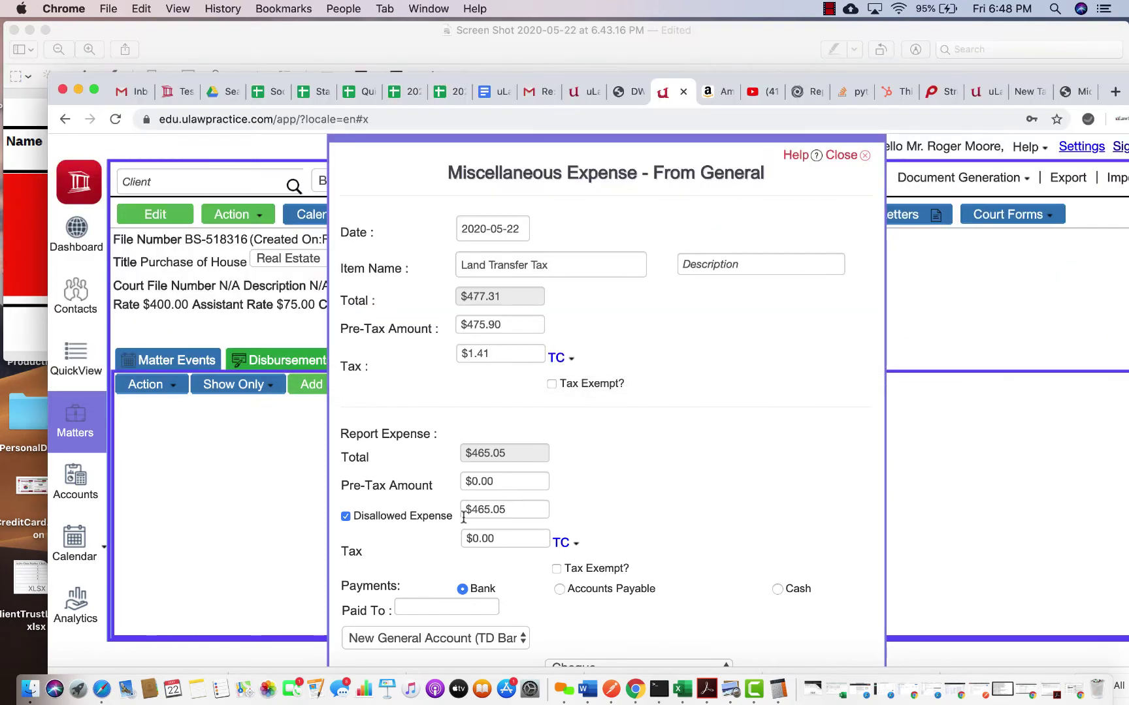
left_click(491, 484)
triple_click(492, 483)
type("10.")
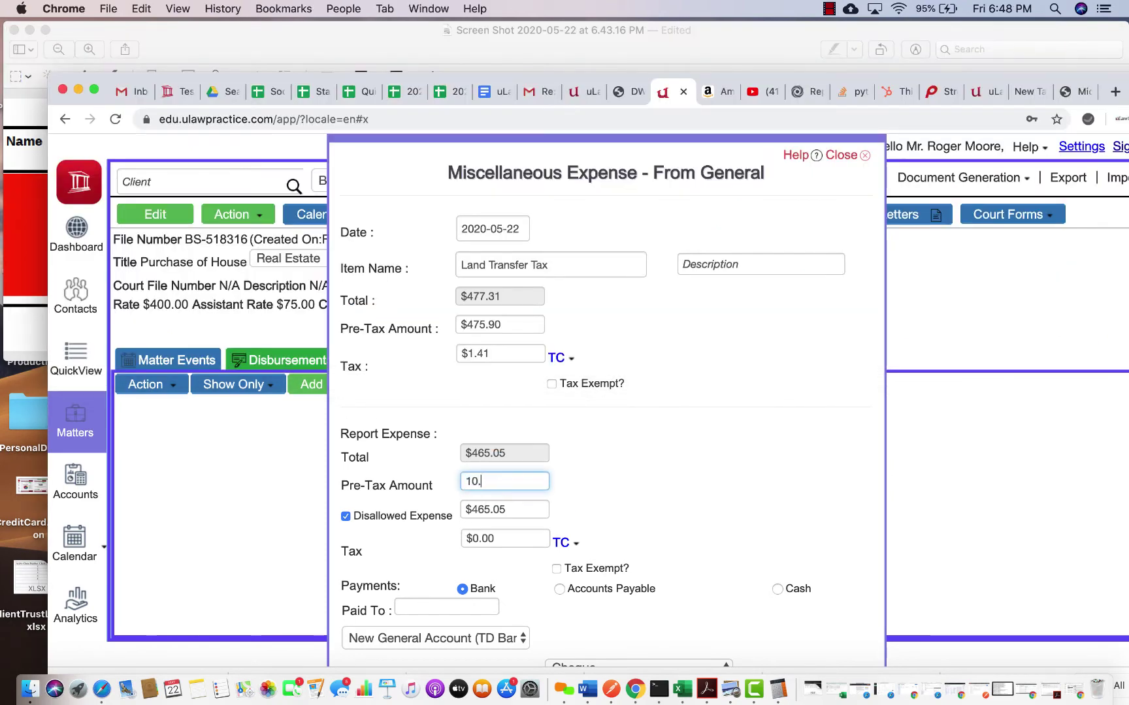
type("85")
left_click(664, 481)
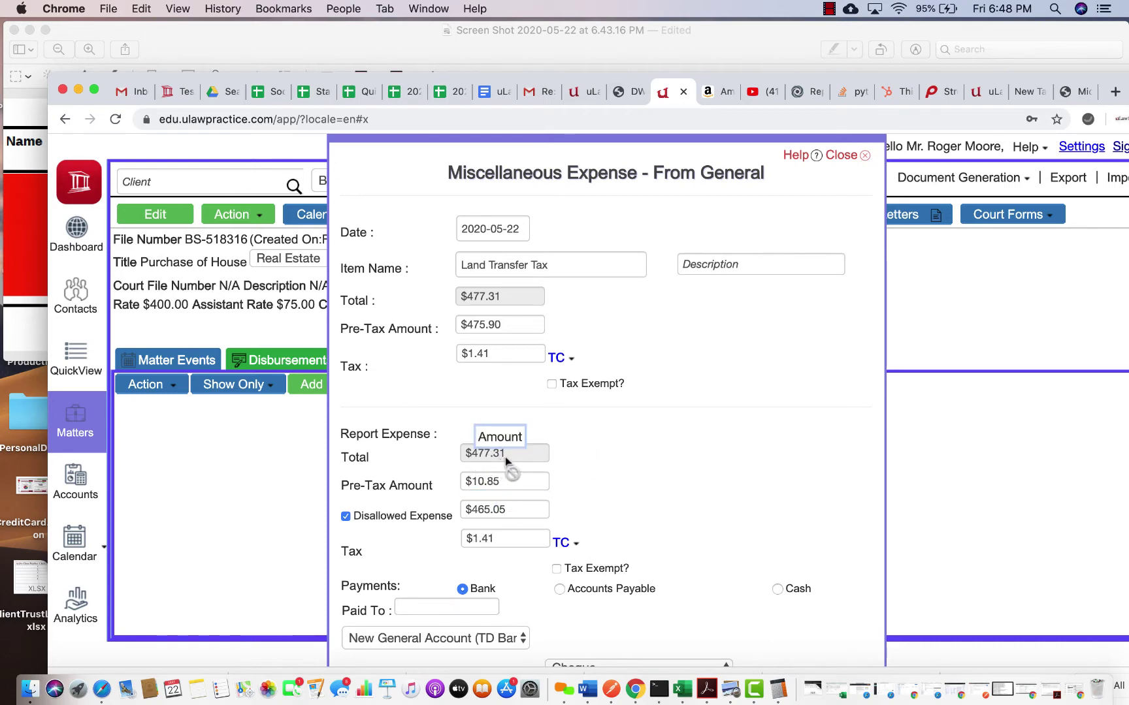
- Extend the expense's item name to "Land Transfer Tax & Reg Fee", checking the report's columns for the wording
left_click(559, 265)
type("+")
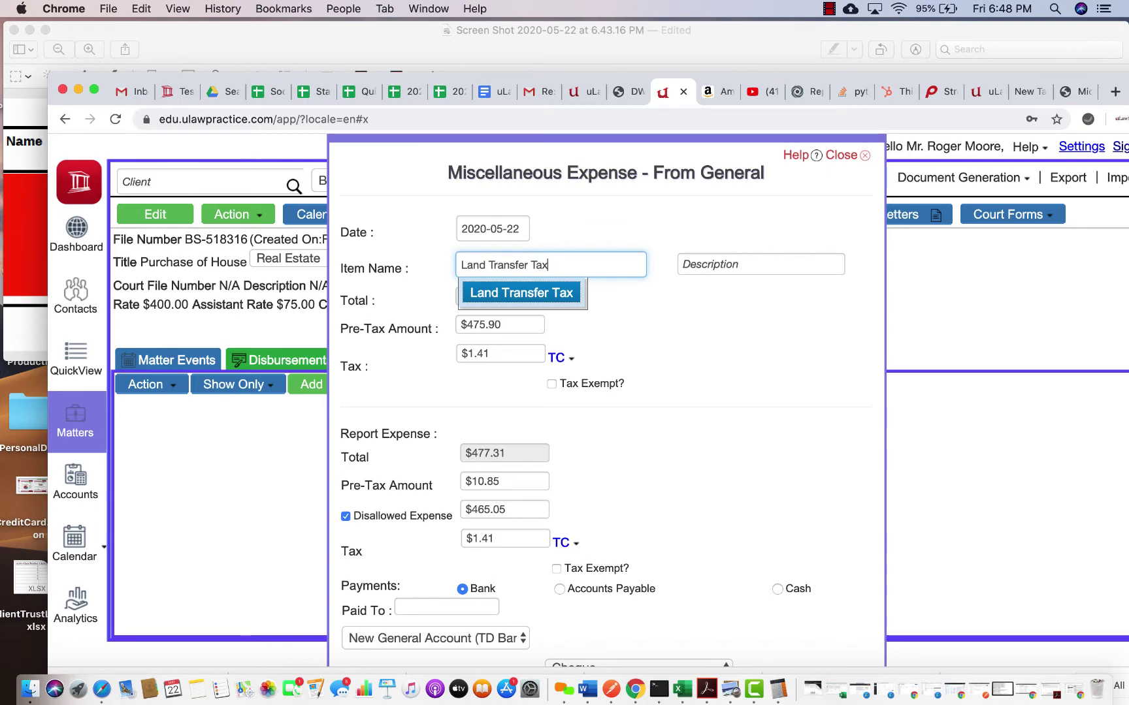
left_click(649, 30)
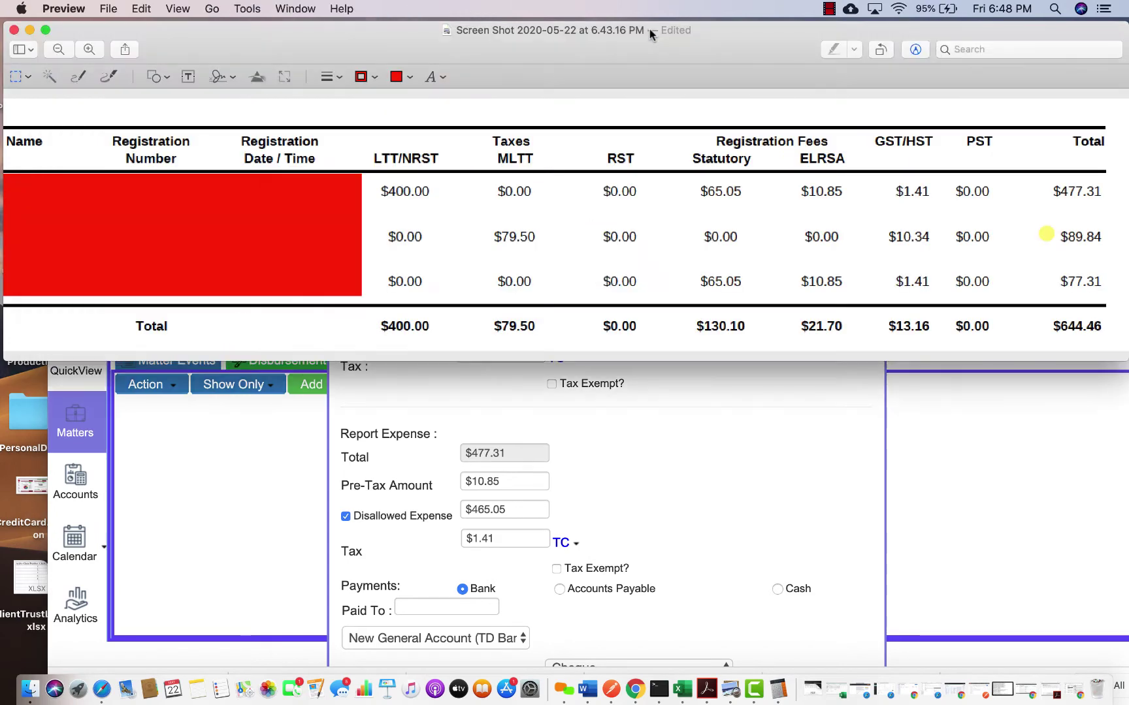
left_click(726, 424)
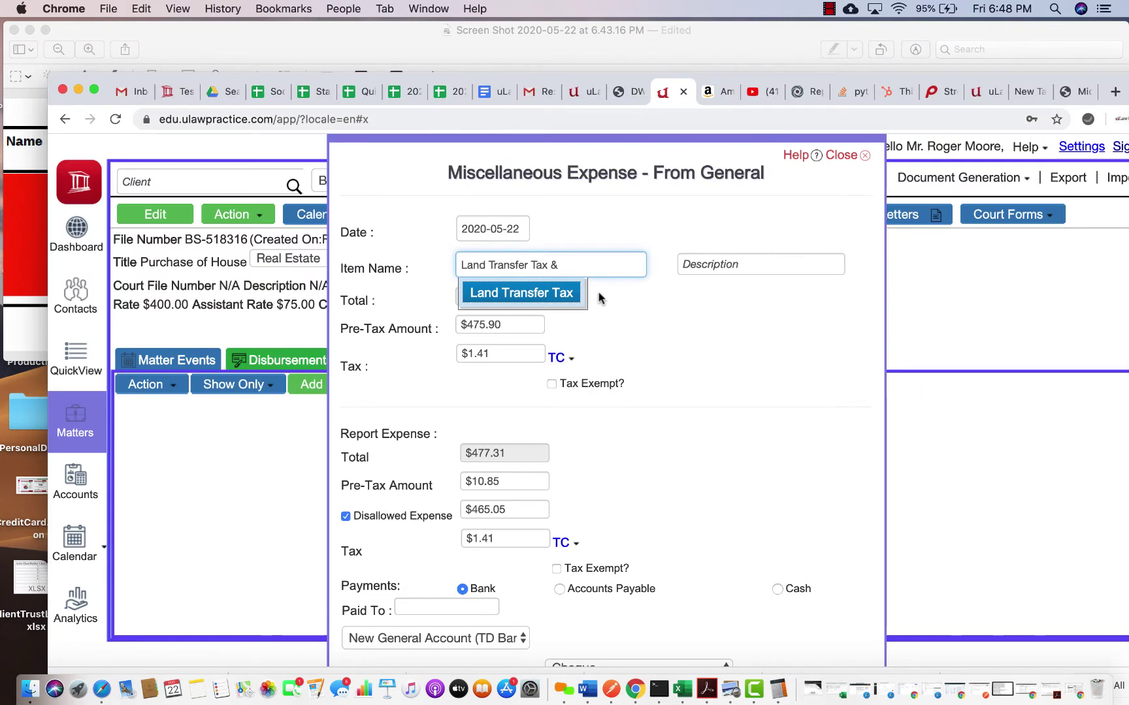
type("Reg Fee")
left_click(777, 382)
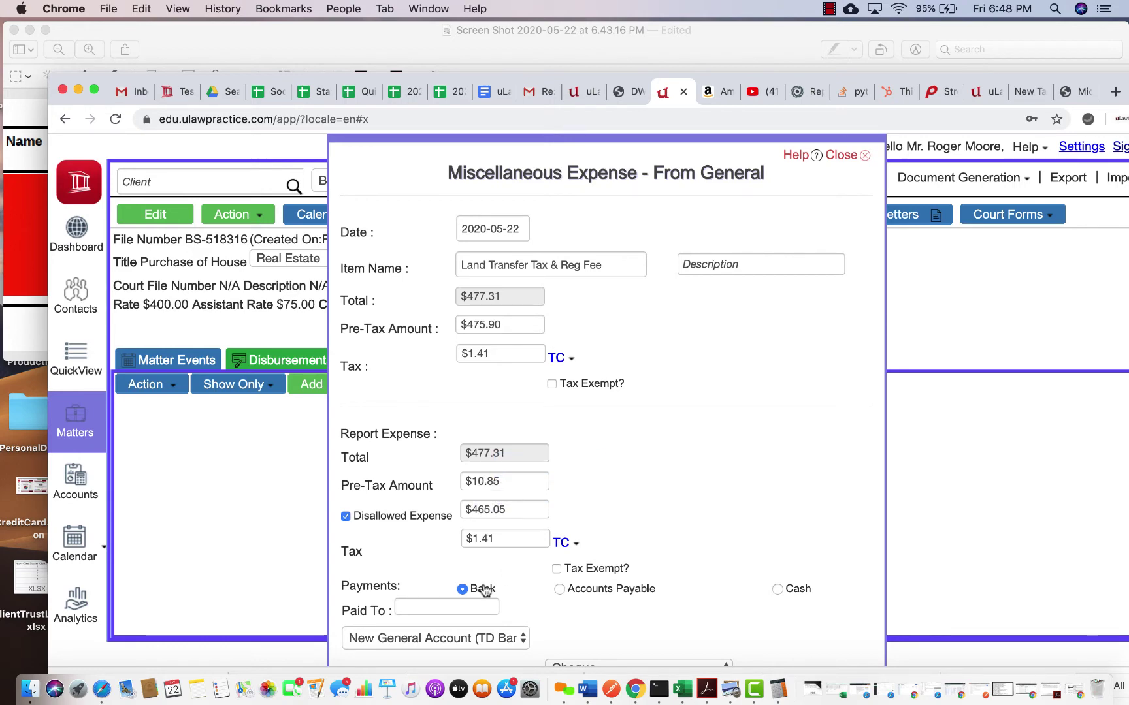
- Keep Cheque as payment method from New General Account (TD Bank), enter payment reference 12, and save the expense
scroll(710, 445, "down", 3)
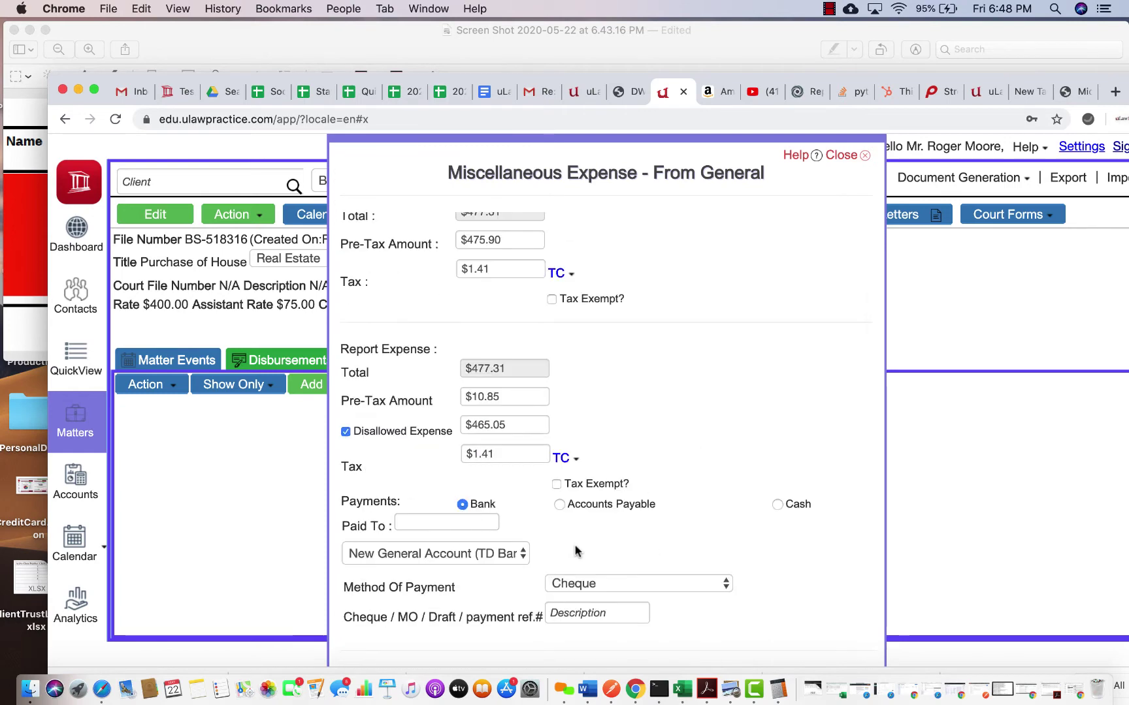
scroll(492, 547, "down", 2)
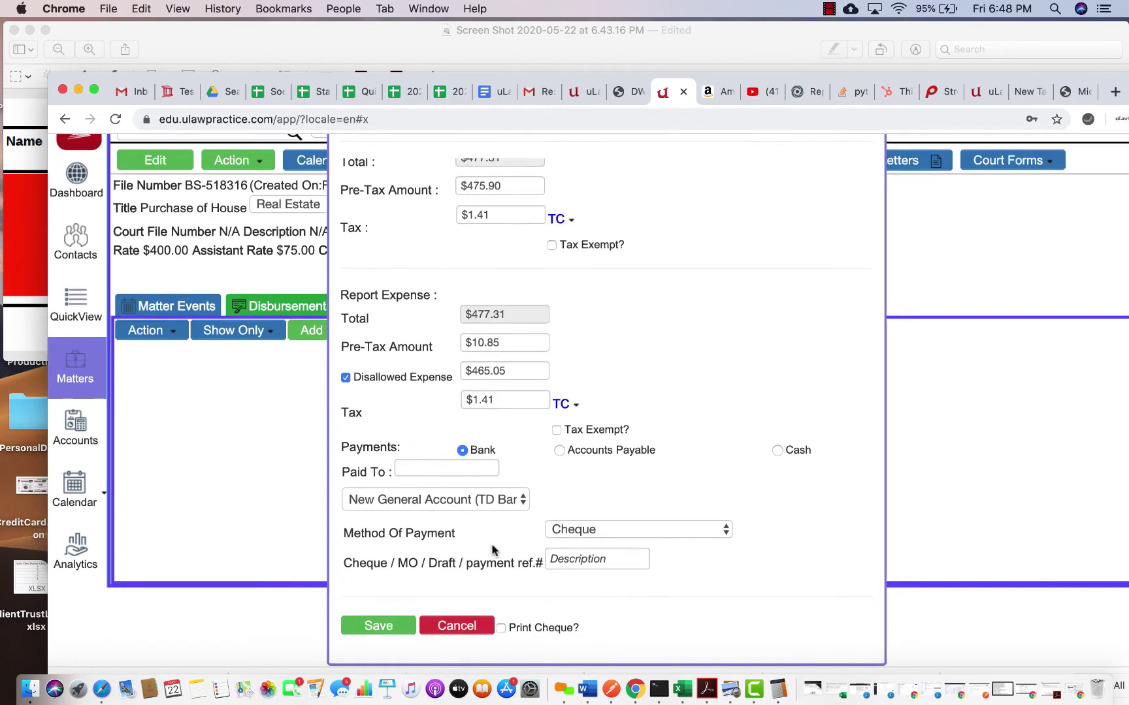
left_click(621, 534)
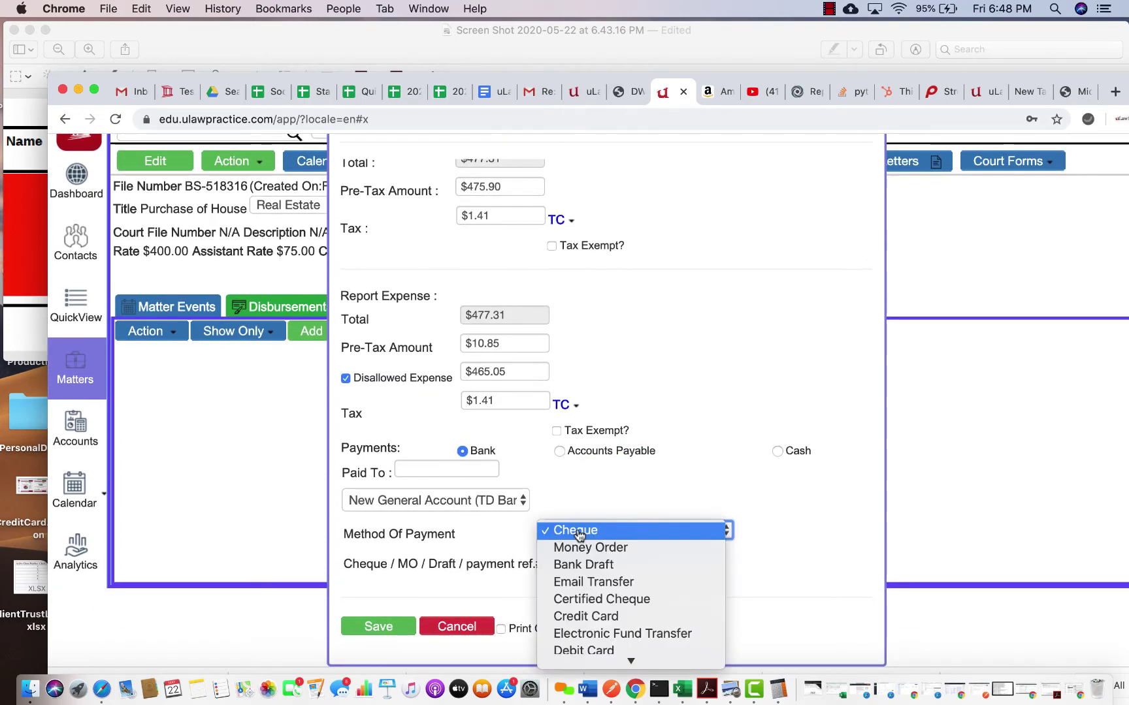
left_click(623, 531)
left_click(579, 558)
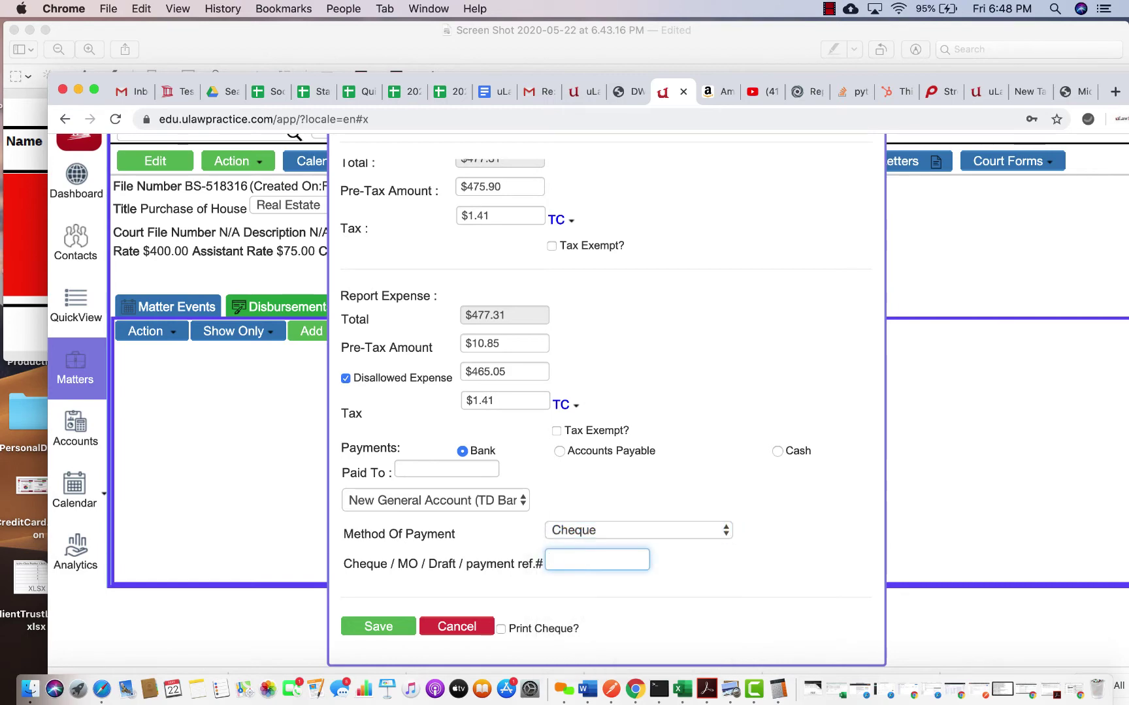
left_click(445, 500)
left_click(447, 502)
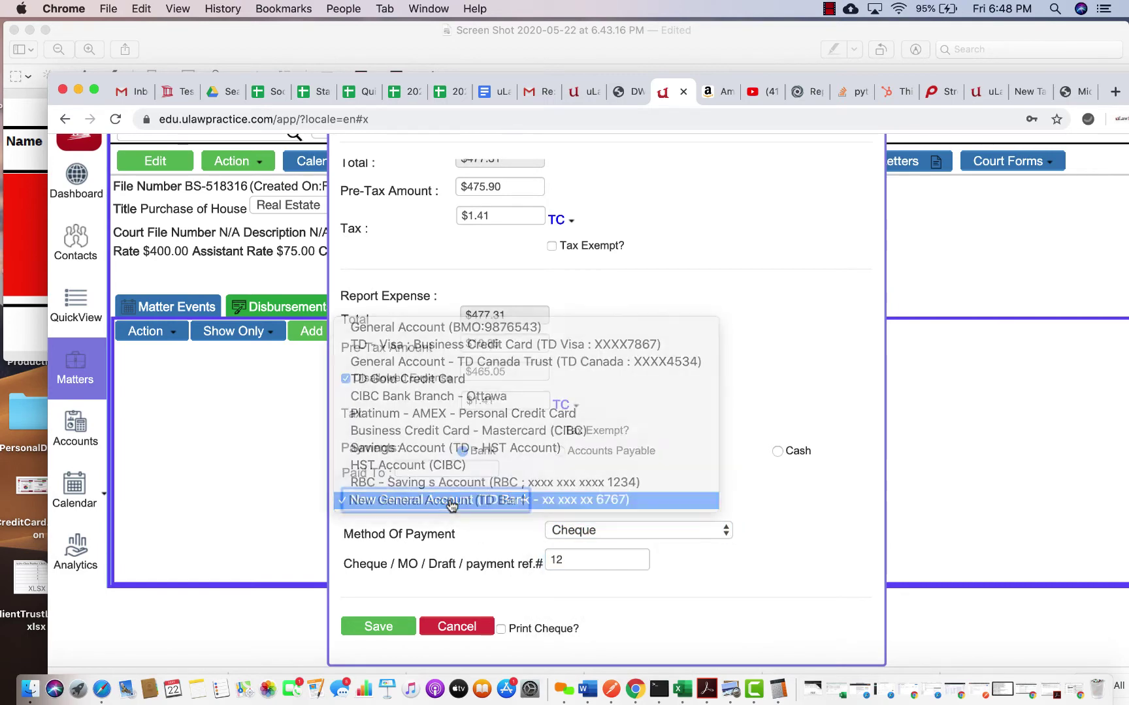
left_click(379, 626)
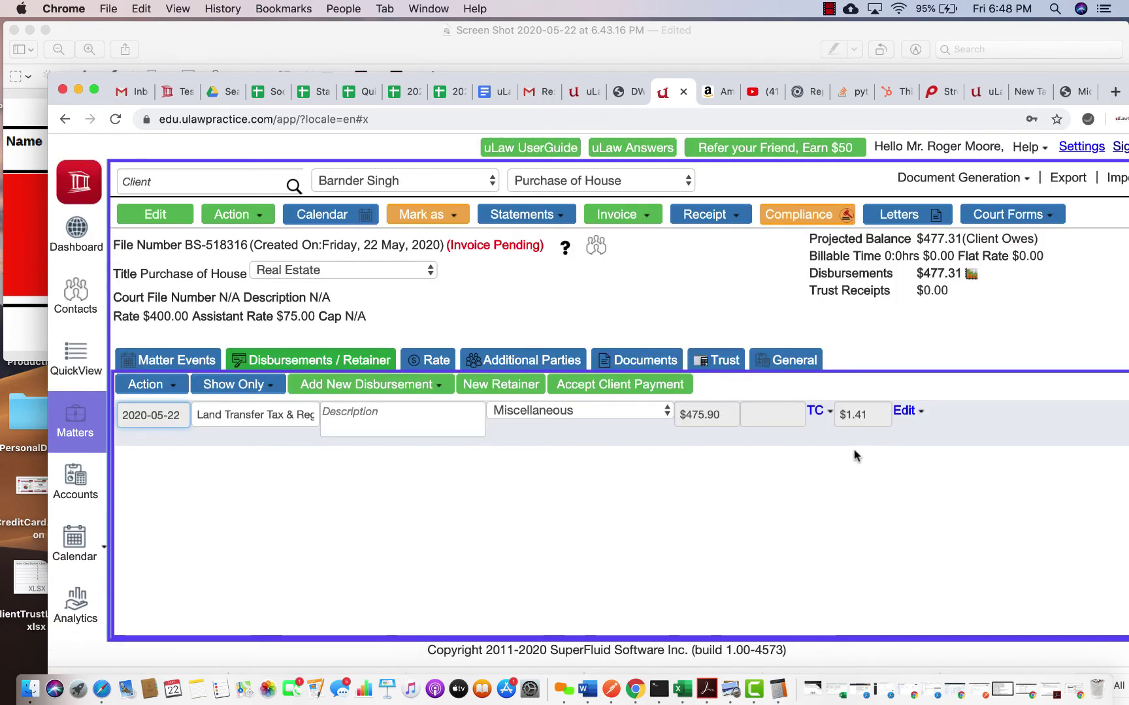
- Generate a Pre Bill invoice for the matter and open the downloaded PDF at its Disbursements table
left_click(632, 215)
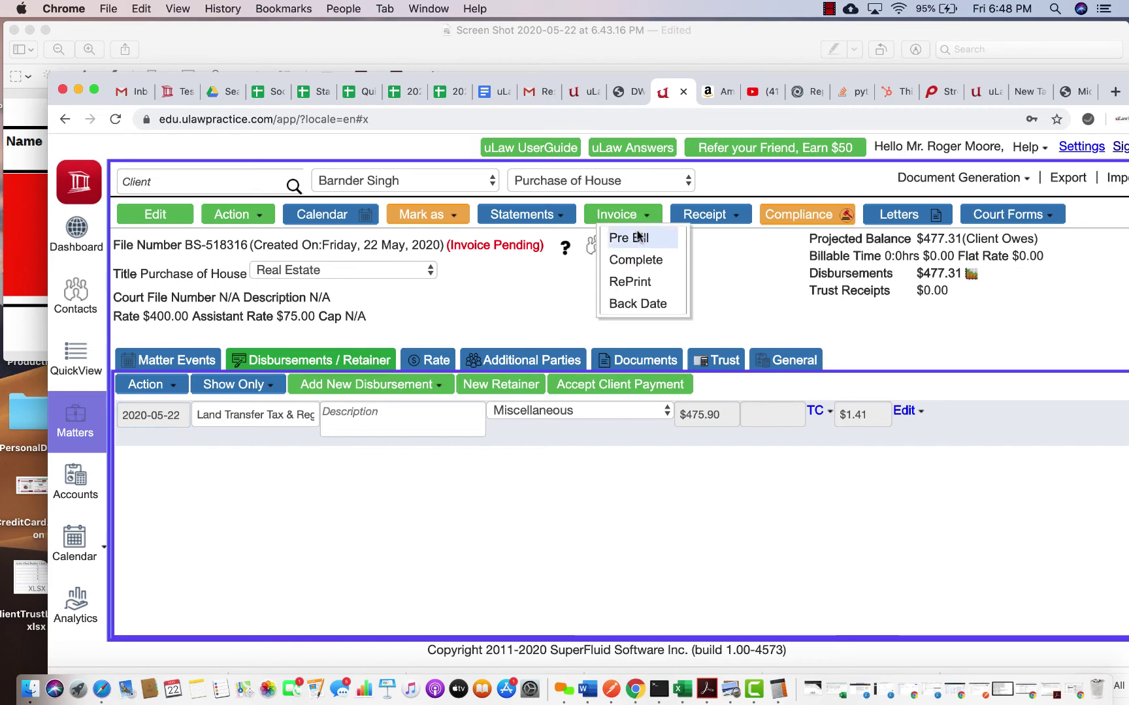
left_click(638, 237)
left_click(693, 618)
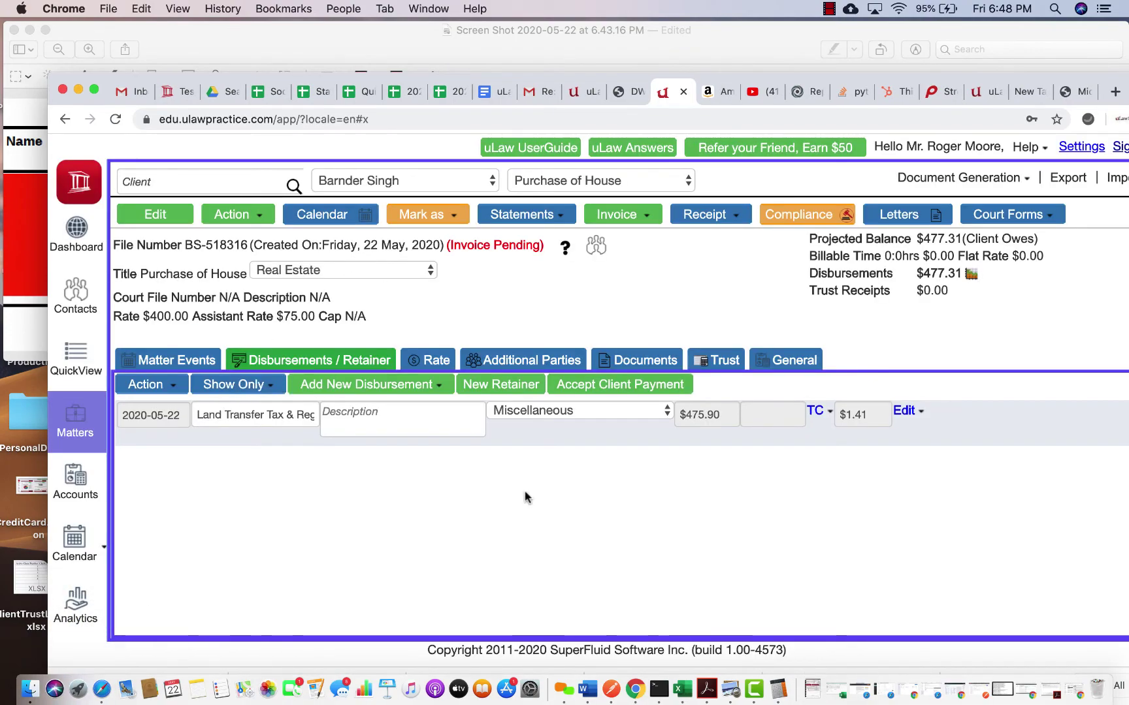
left_click(808, 687)
left_click(810, 650)
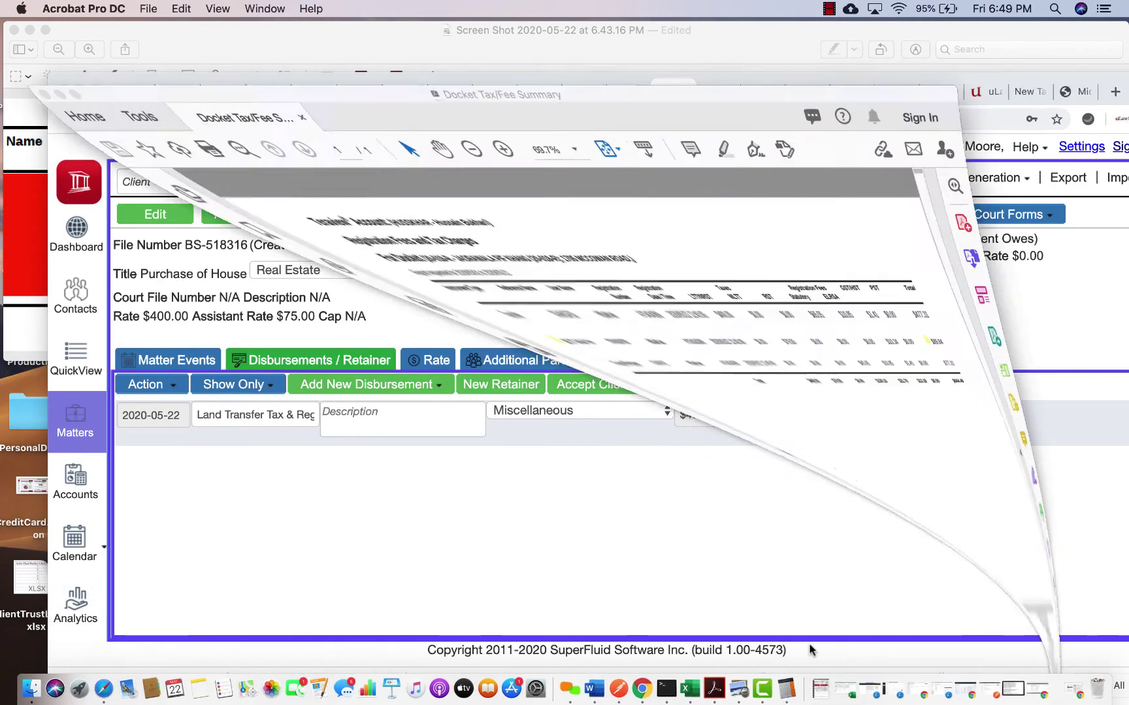
scroll(567, 333, "down", 3)
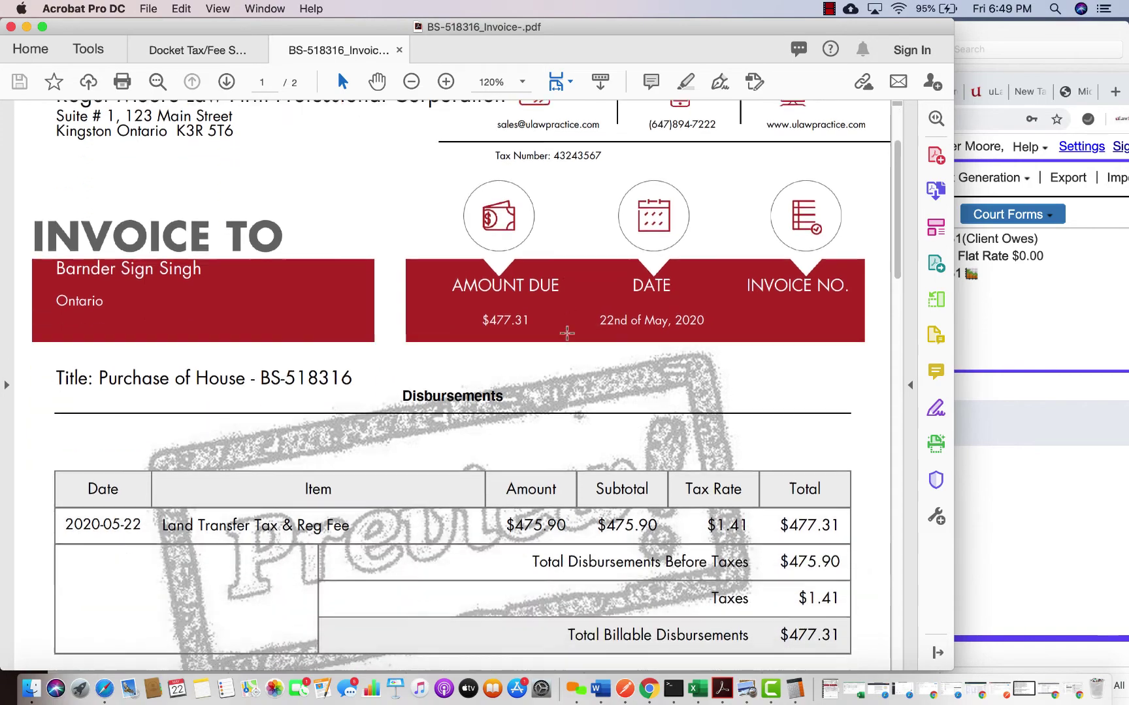
- Place the invoice preview below the report and compare its disbursement amounts with the report's first row
left_click_drag(555, 31, 622, 173)
left_click(228, 41)
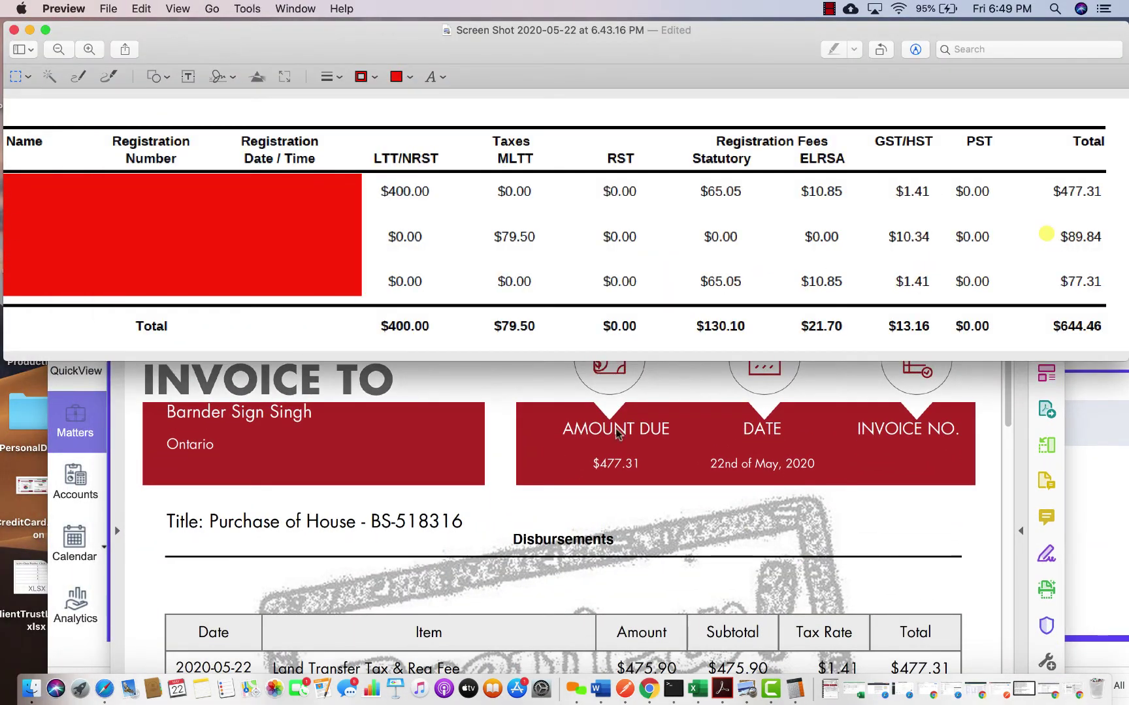
scroll(686, 470, "down", 3)
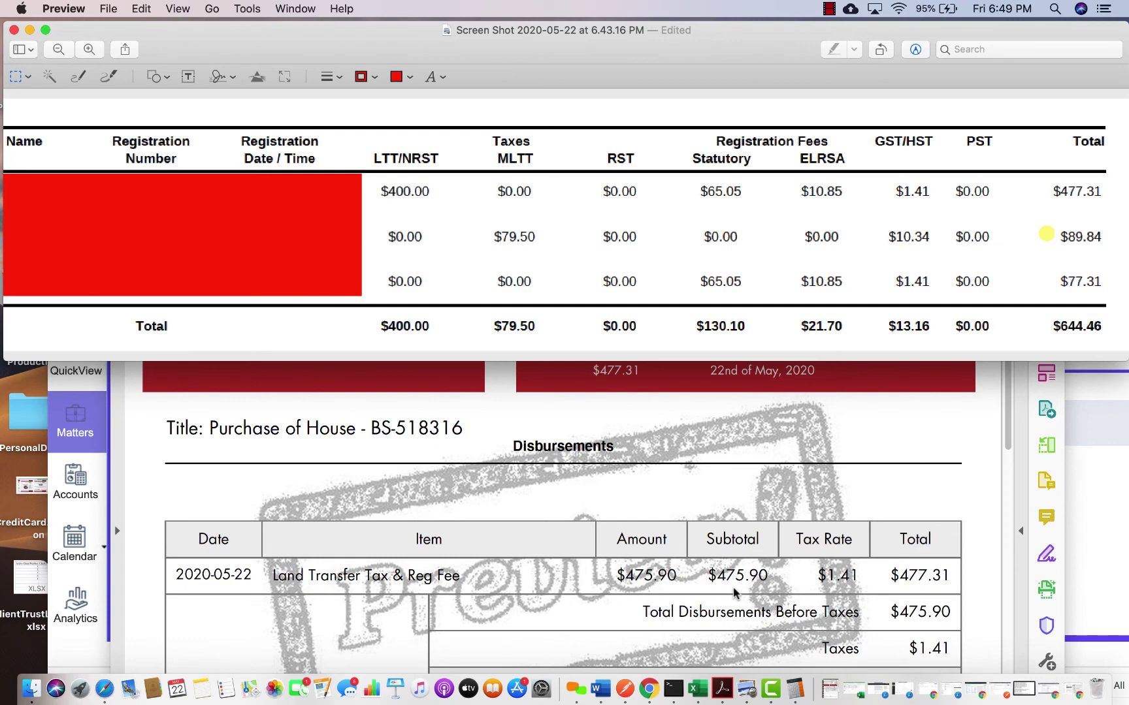
- Back in uLaw's Accounts, download today's Expense Book as an Acrobat PDF with analytics and open the file
left_click(1094, 494)
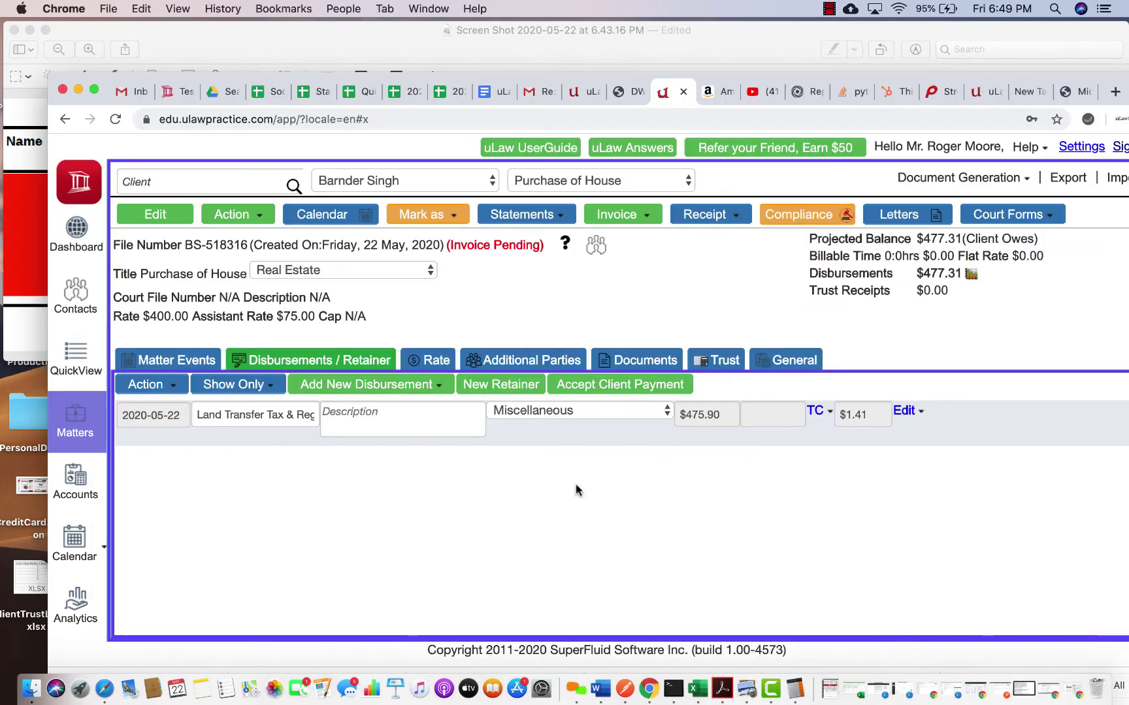
left_click(76, 487)
left_click(1019, 177)
scroll(1019, 327, "down", 1)
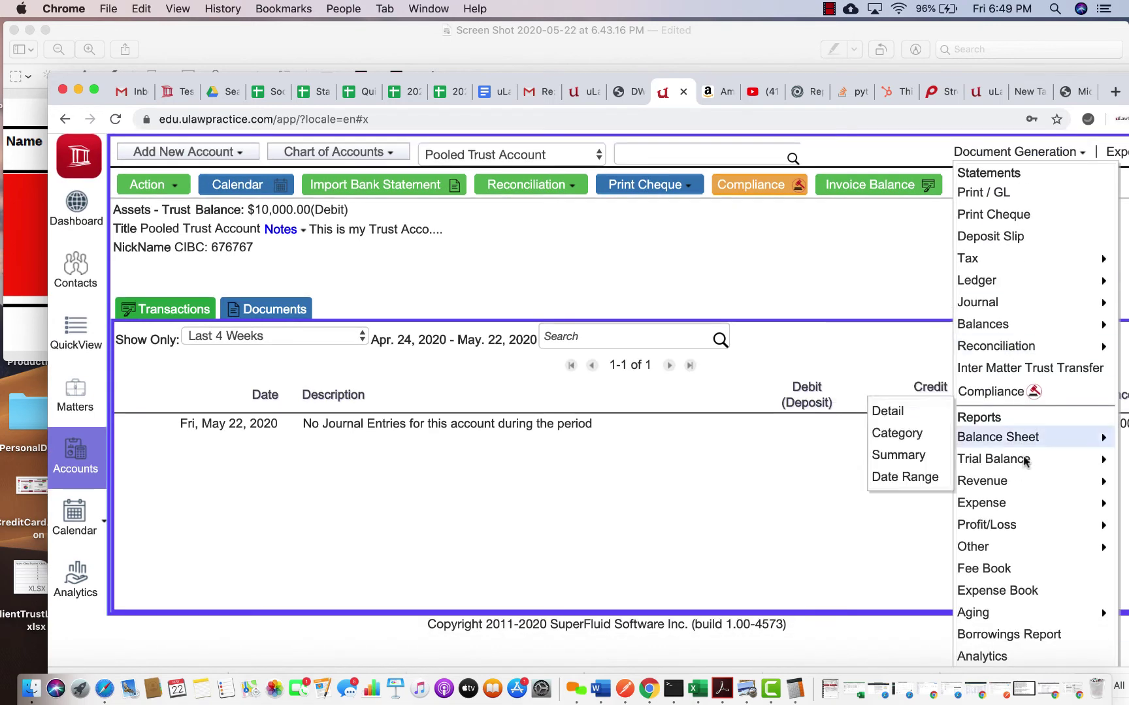
left_click(1011, 591)
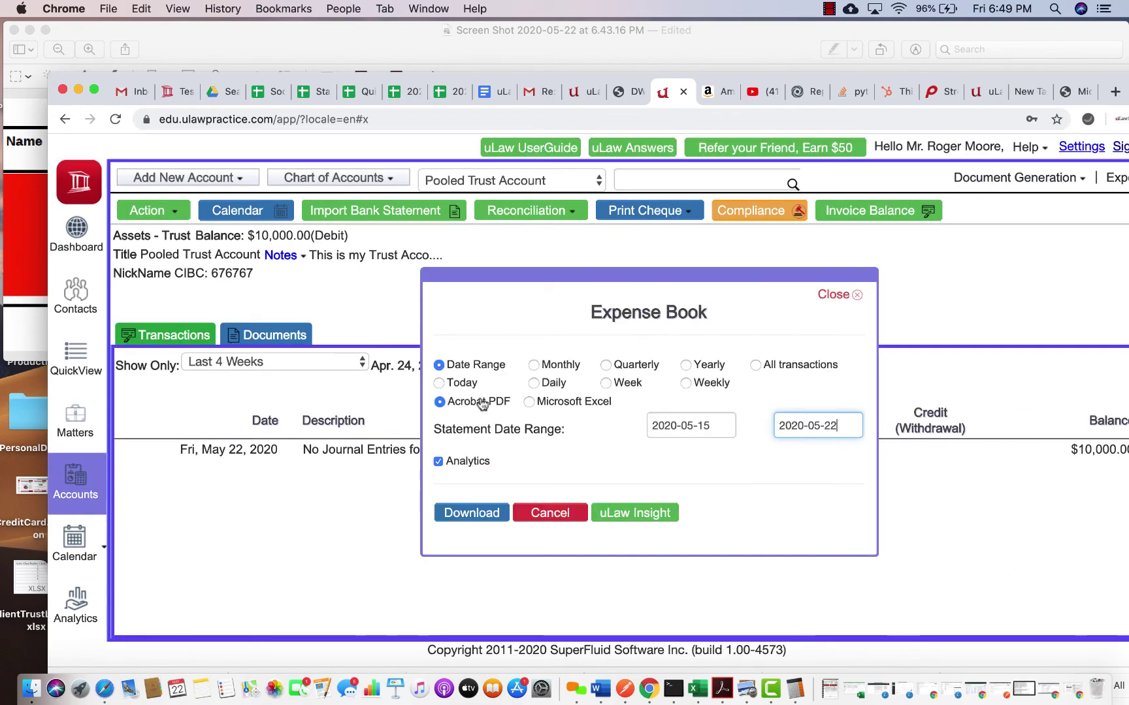
left_click(440, 386)
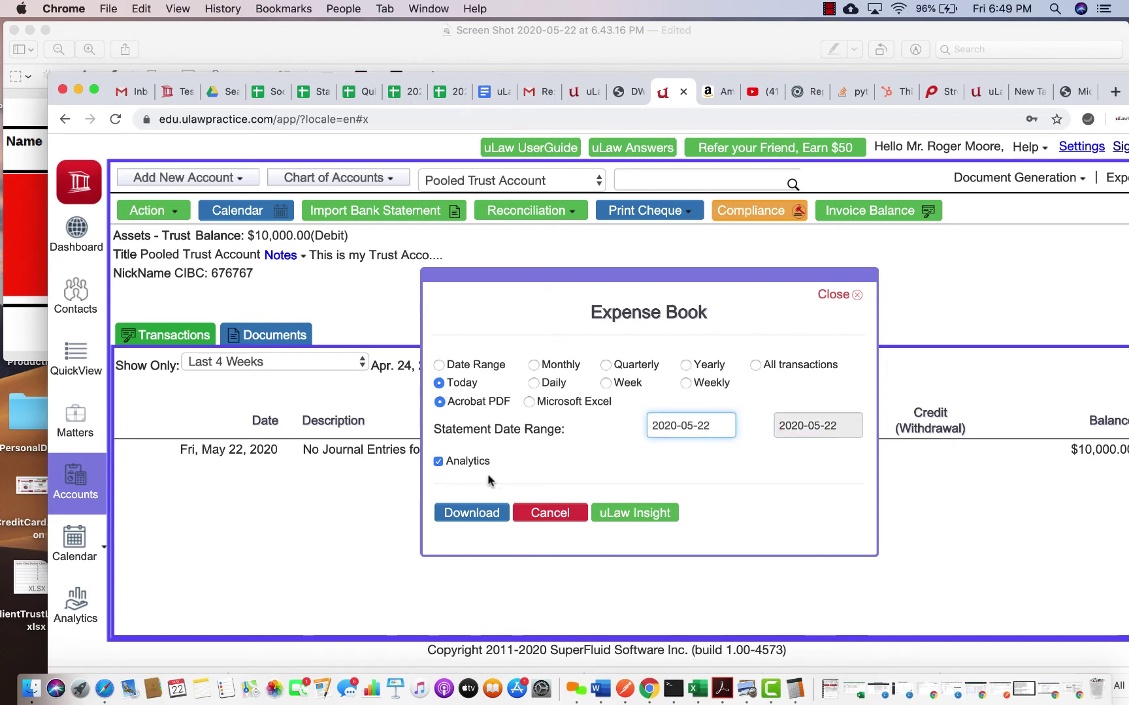
left_click(474, 516)
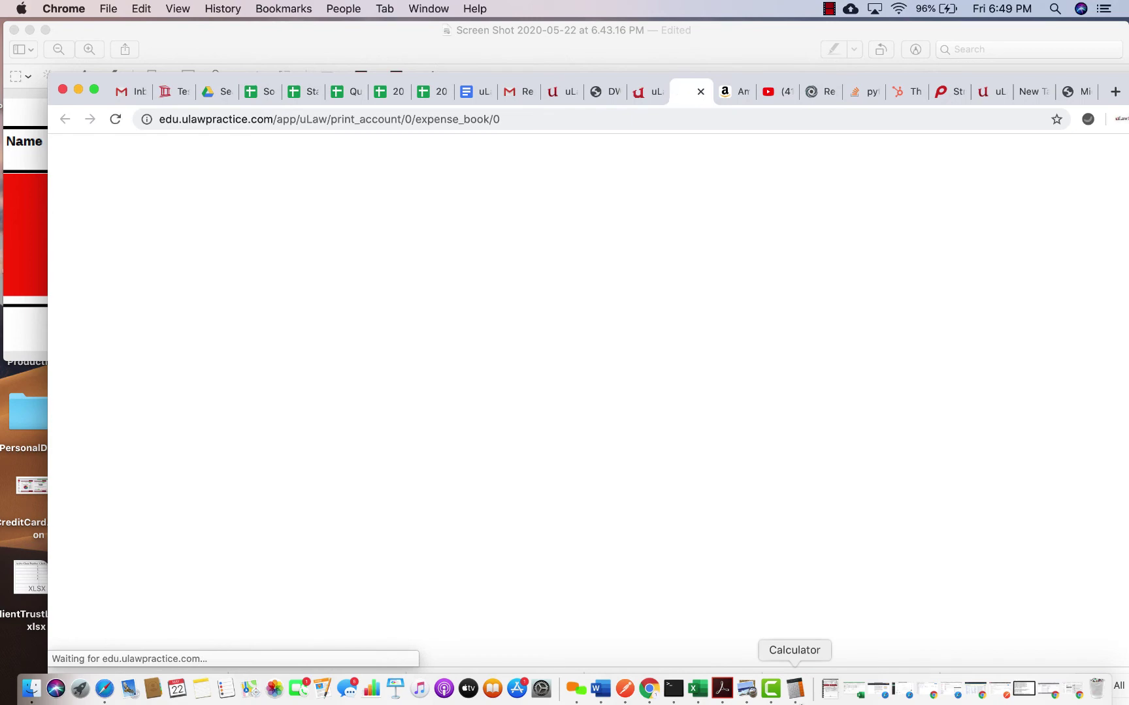
left_click(831, 686)
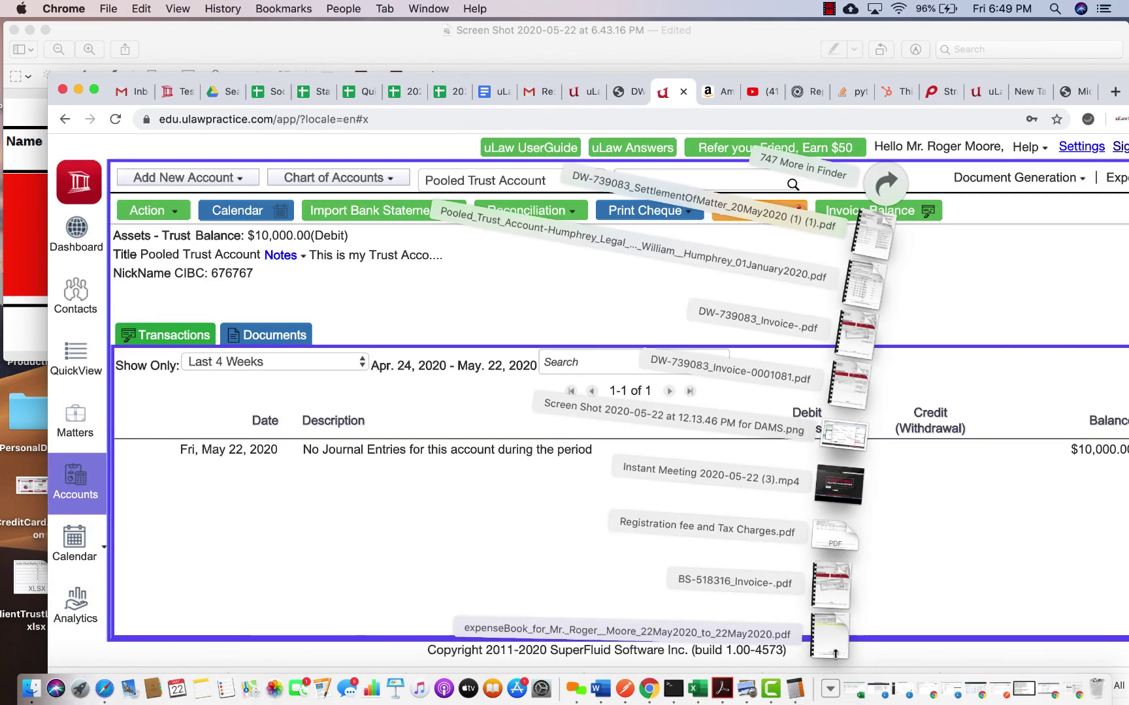
left_click(575, 615)
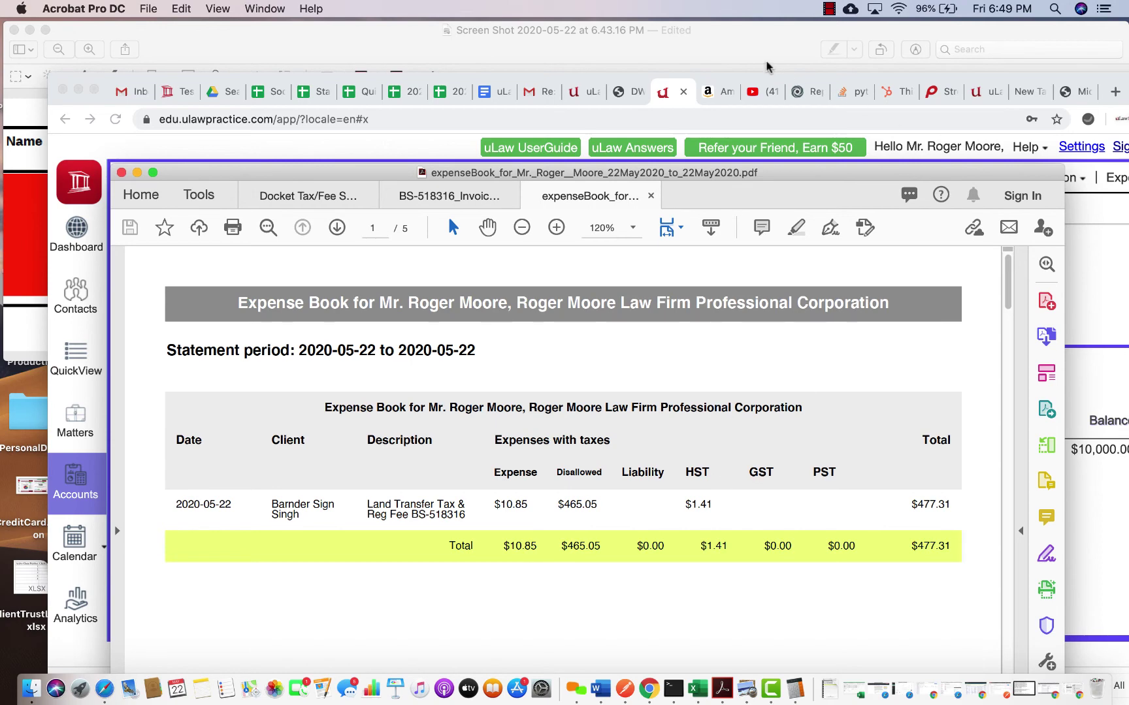
- Return to the matter's disbursements in uLaw, open the Land Transfer Tax & Reg Fee entry for editing, and review its expense and payment details
left_click(660, 90)
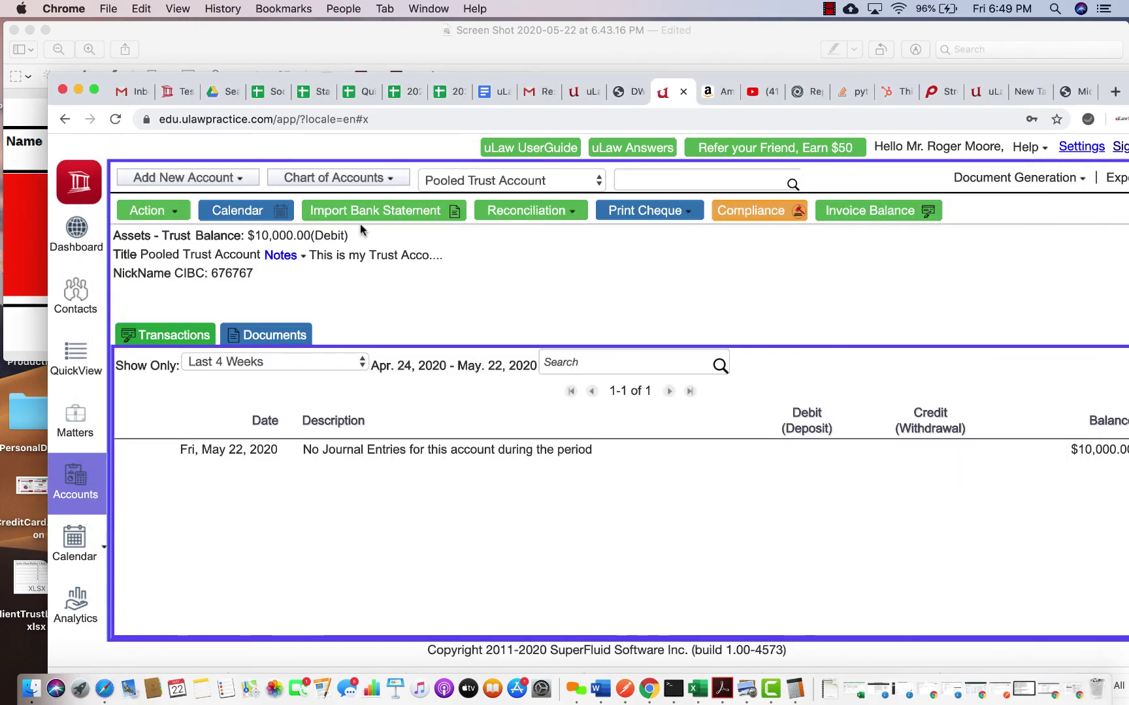
left_click(76, 431)
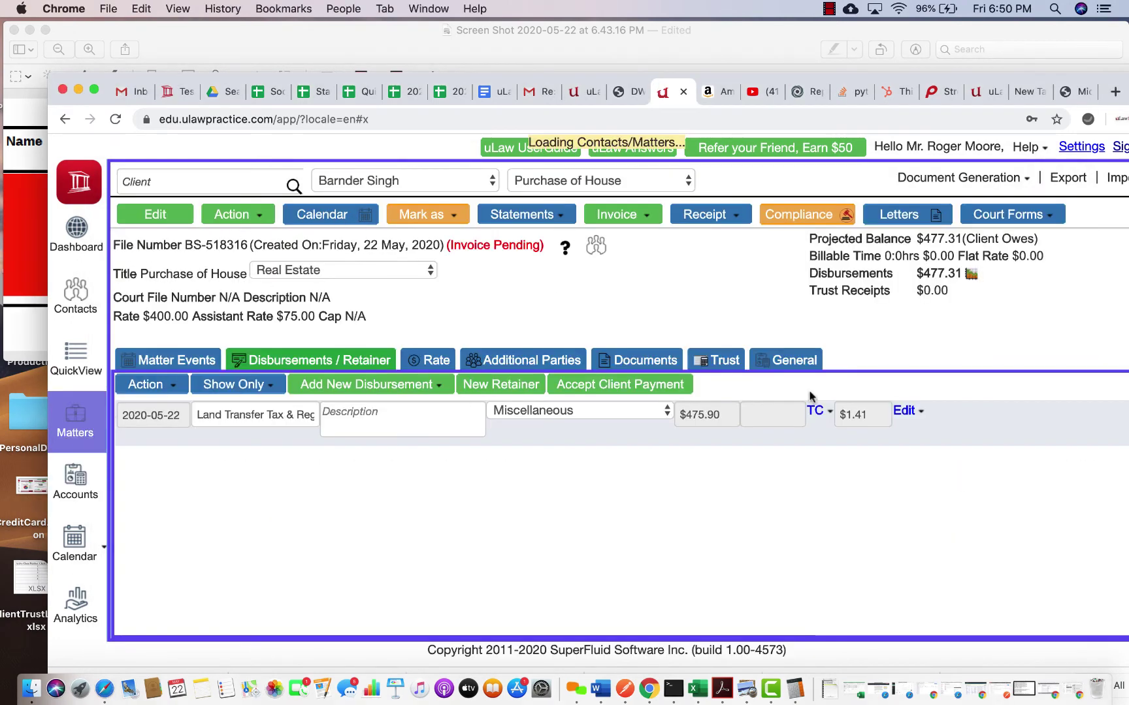
left_click(917, 411)
left_click(917, 434)
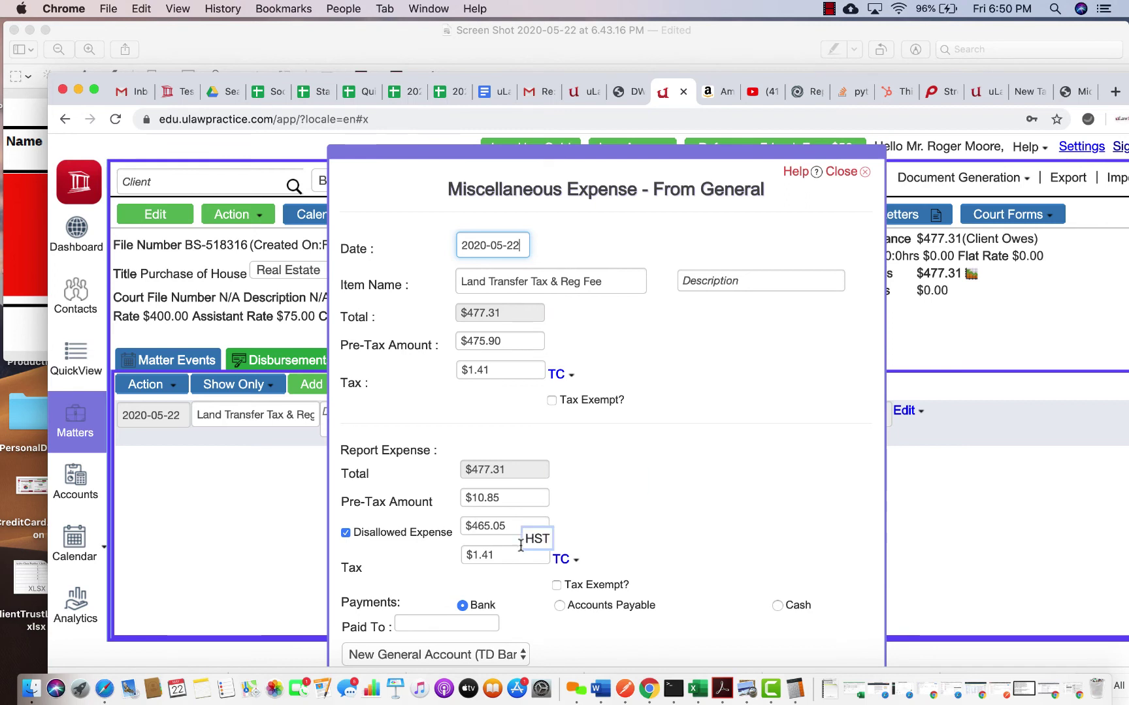
scroll(616, 508, "down", 3)
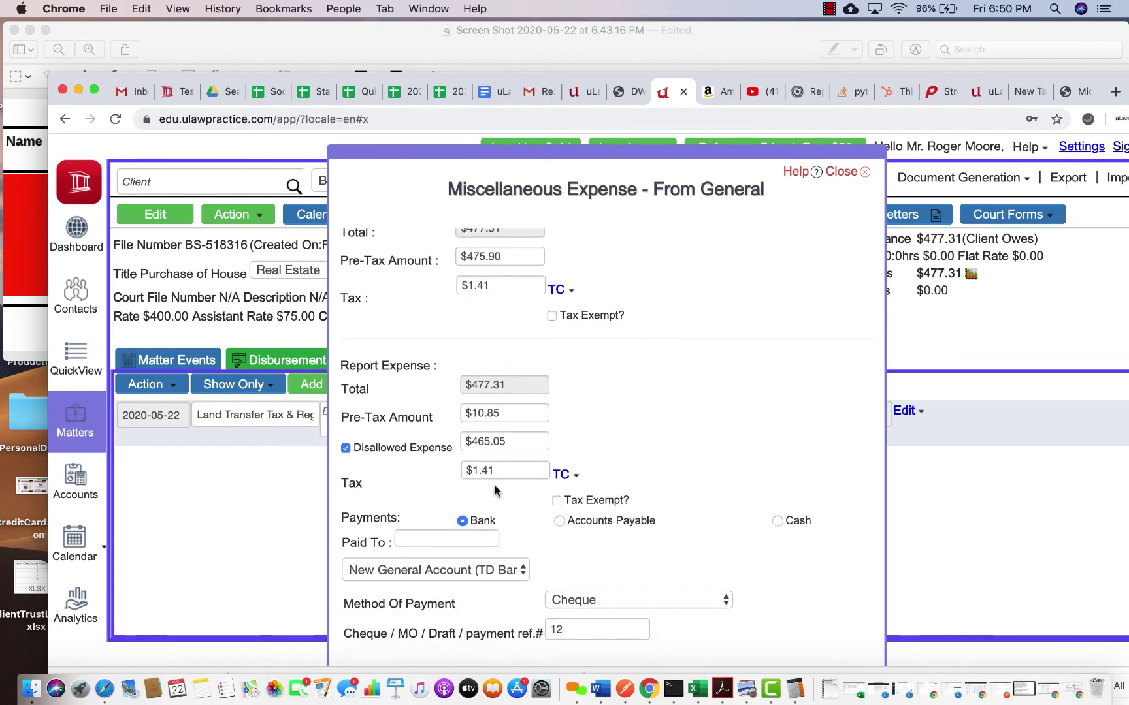
scroll(493, 313, "up", 3)
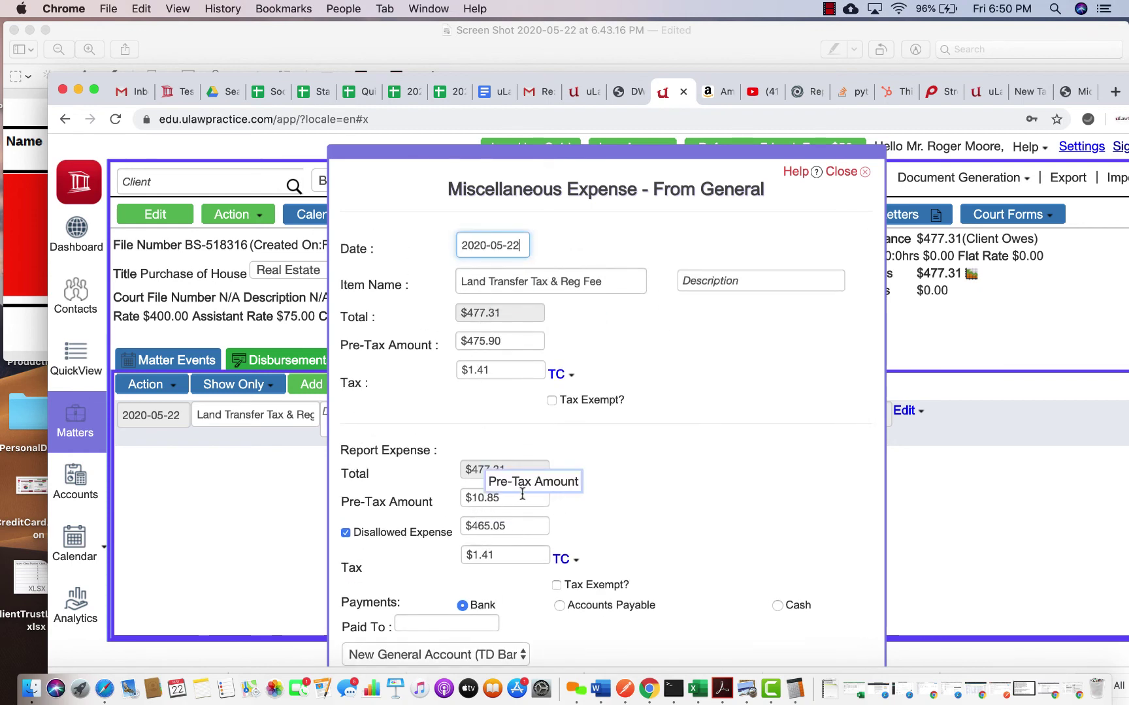
- Set the Report Expense pre-tax amount to 475.90 and turn off Disallowed Expense
left_click_drag(517, 498, 481, 496)
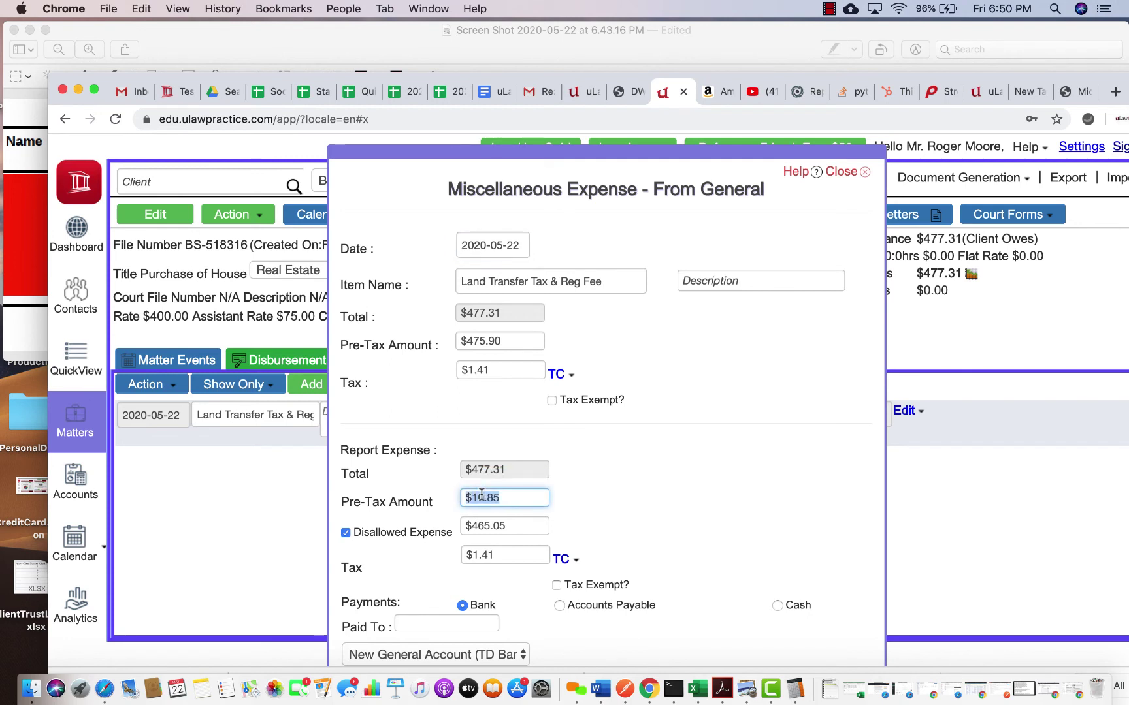
type("475.90")
left_click(346, 533)
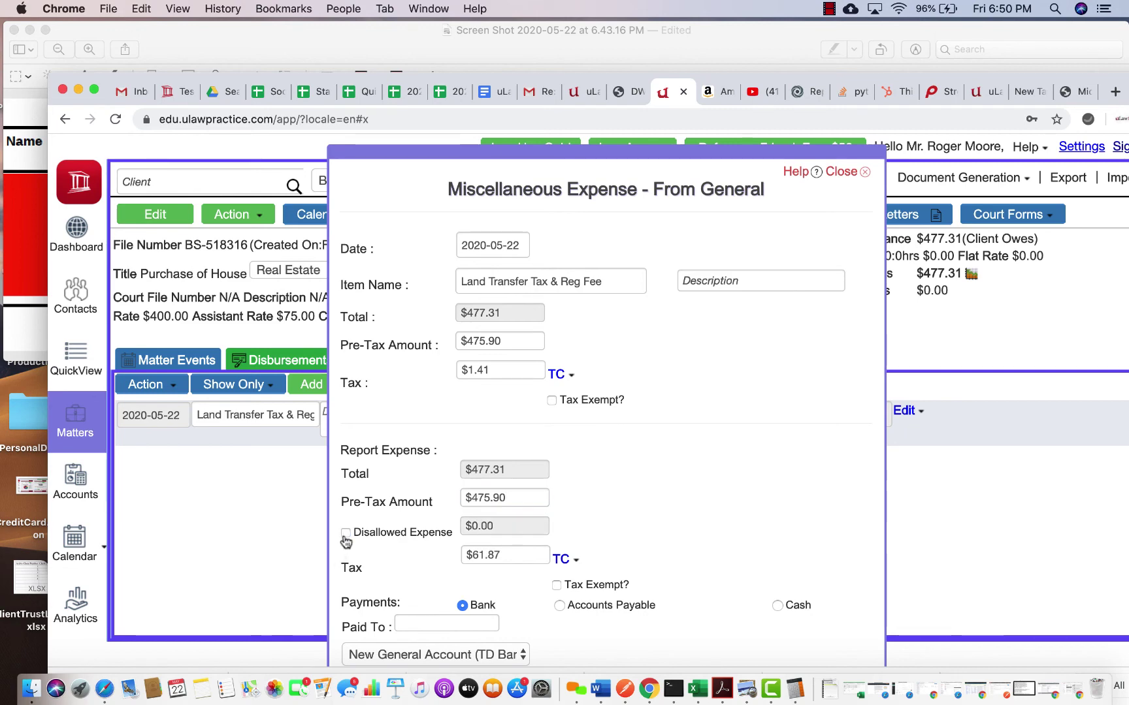
- Set the Report Expense tax to 1.41
left_click_drag(502, 555, 478, 556)
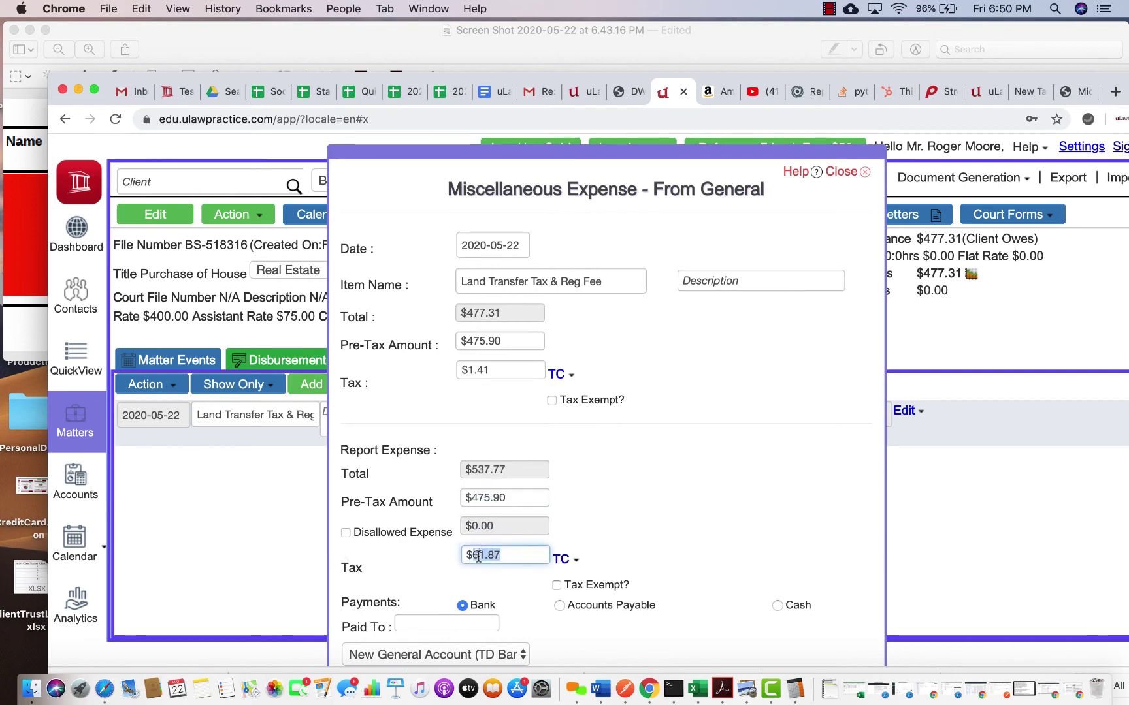
type("1.41")
left_click(848, 478)
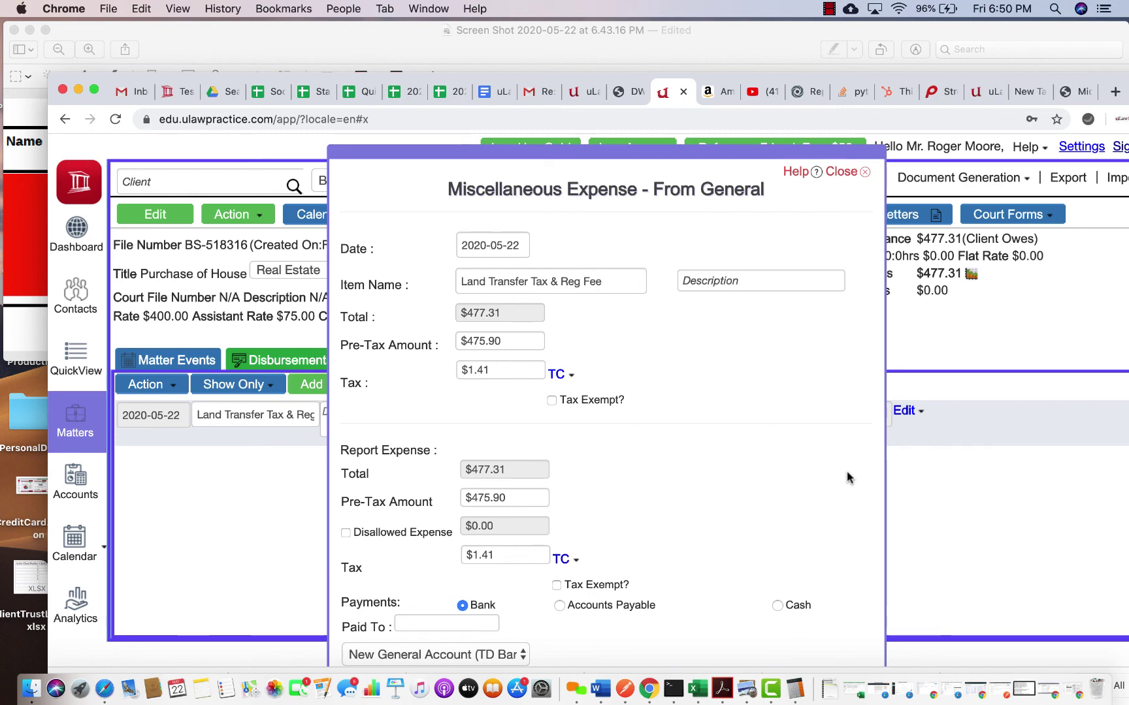
- Clear the Report Expense tax and reapply the 475.90 pre-tax amount so the tax is recalculated
scroll(626, 501, "down", 3)
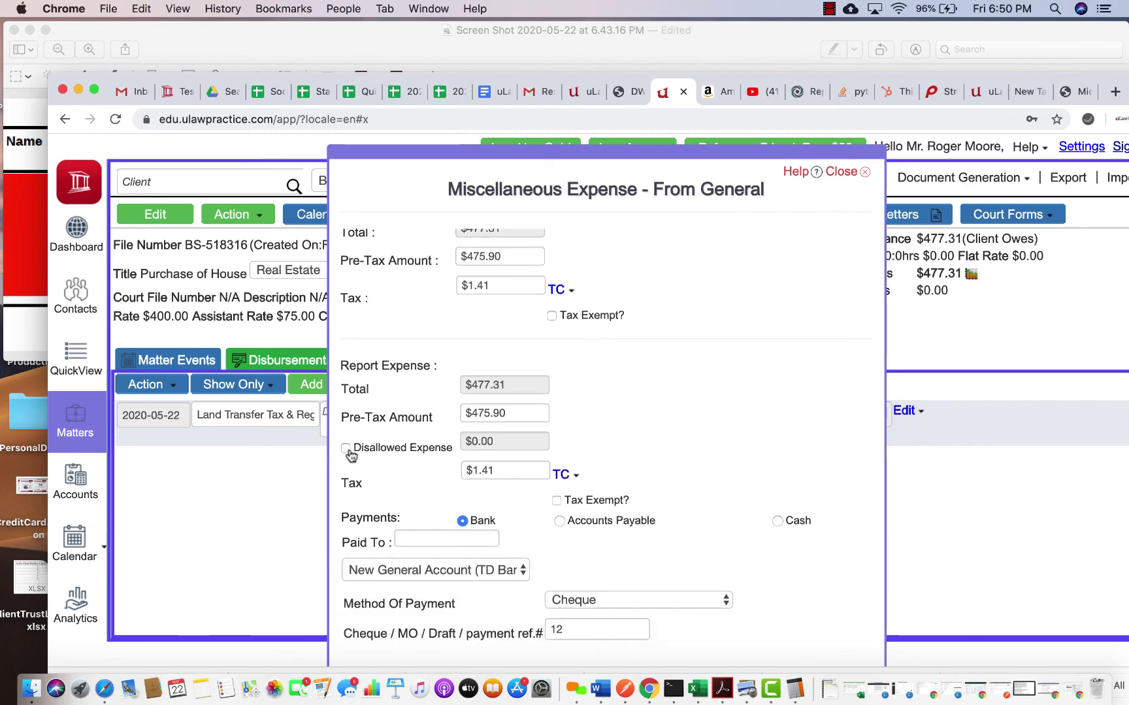
triple_click(477, 471)
key("BackSpace")
triple_click(514, 415)
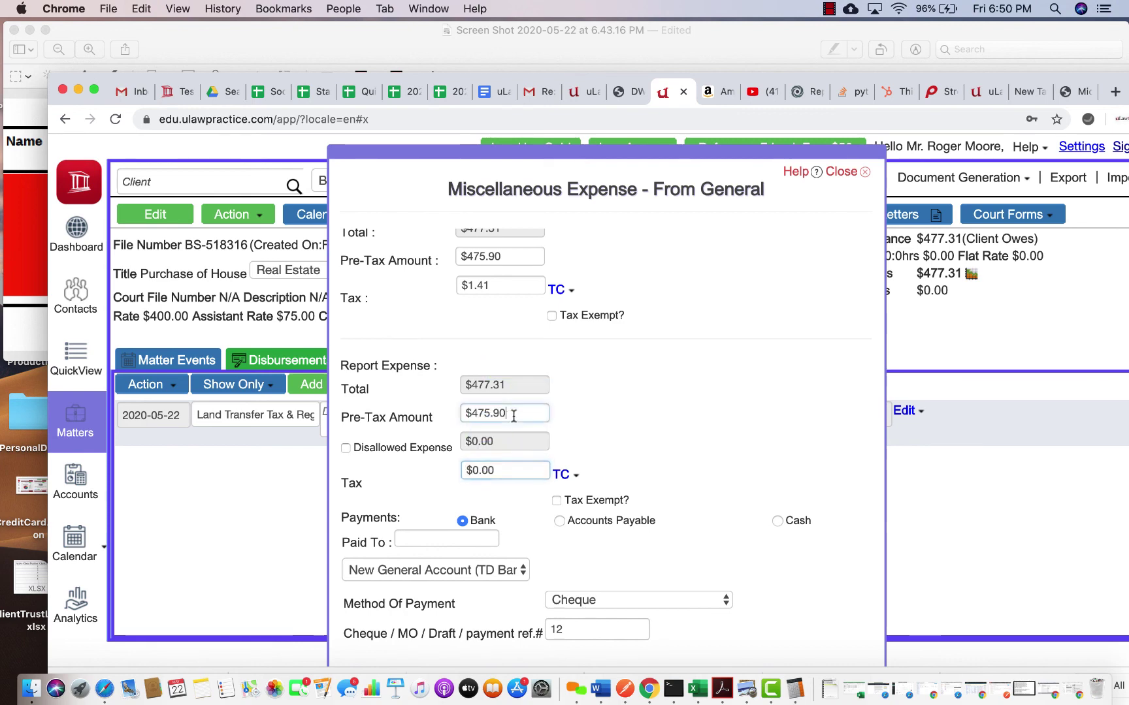
left_click(514, 415)
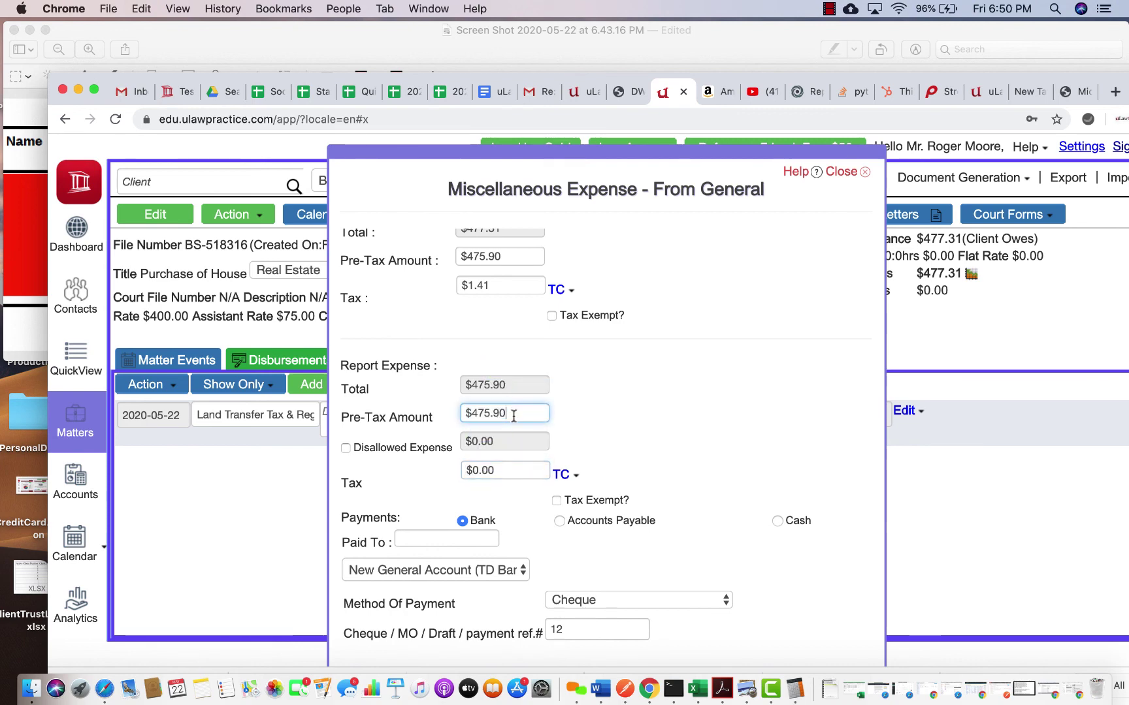
left_click(663, 436)
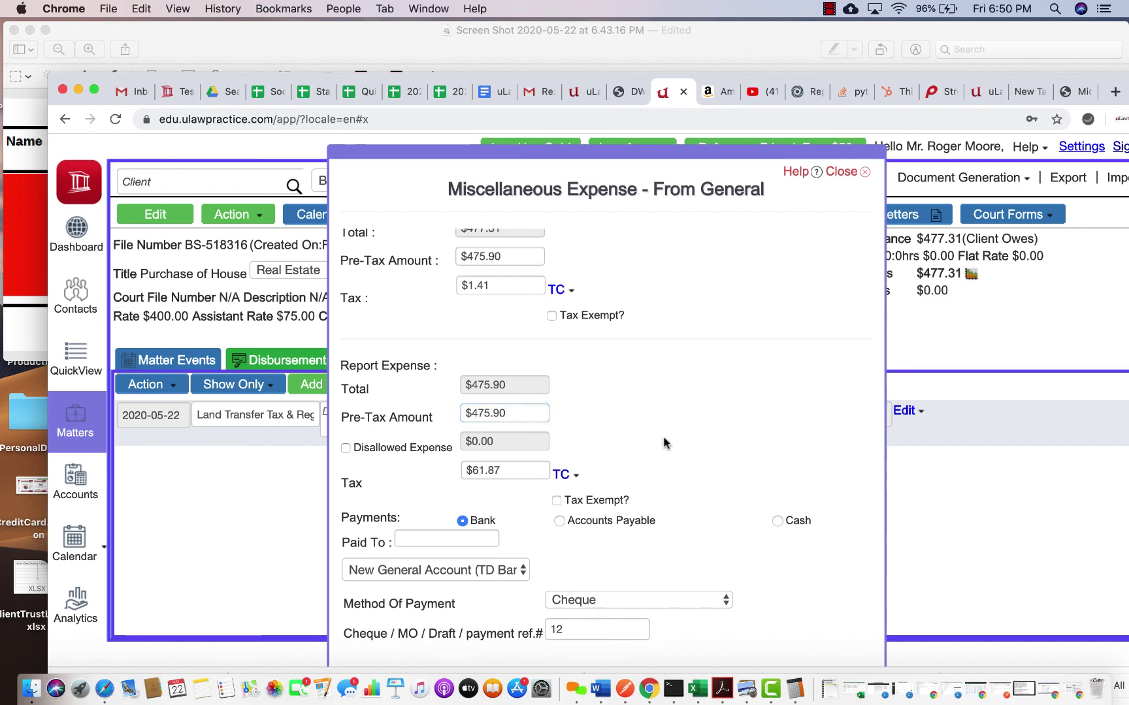
- Replace the automatically recalculated Report Expense tax with 1.41
triple_click(486, 471)
key("BackSpace")
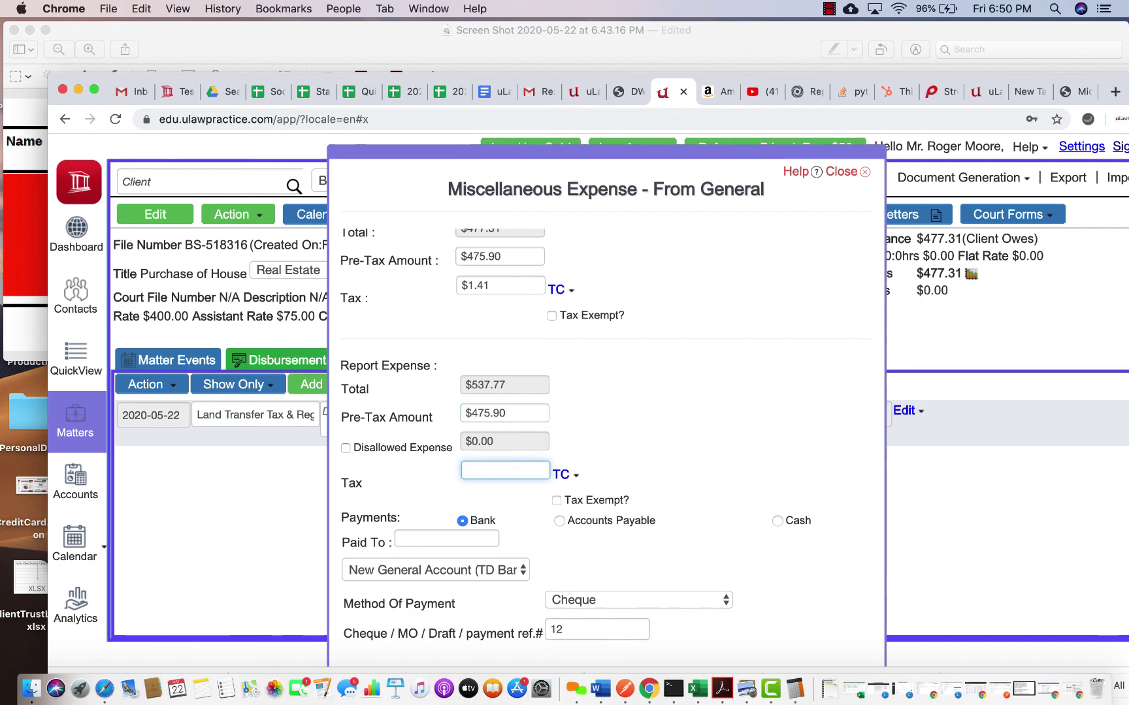
type("1.41")
left_click(655, 422)
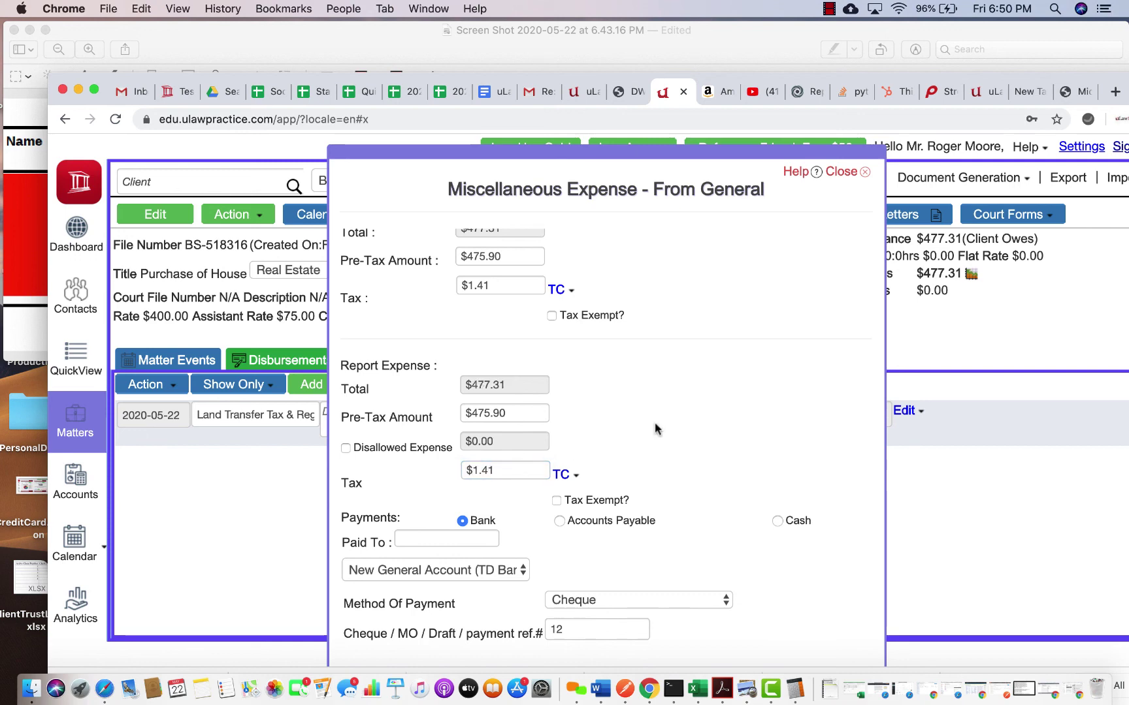
- Review the entry's billed amounts against the registration report screenshot in Preview, and return to the expense form in Chrome
scroll(656, 429, "up", 3)
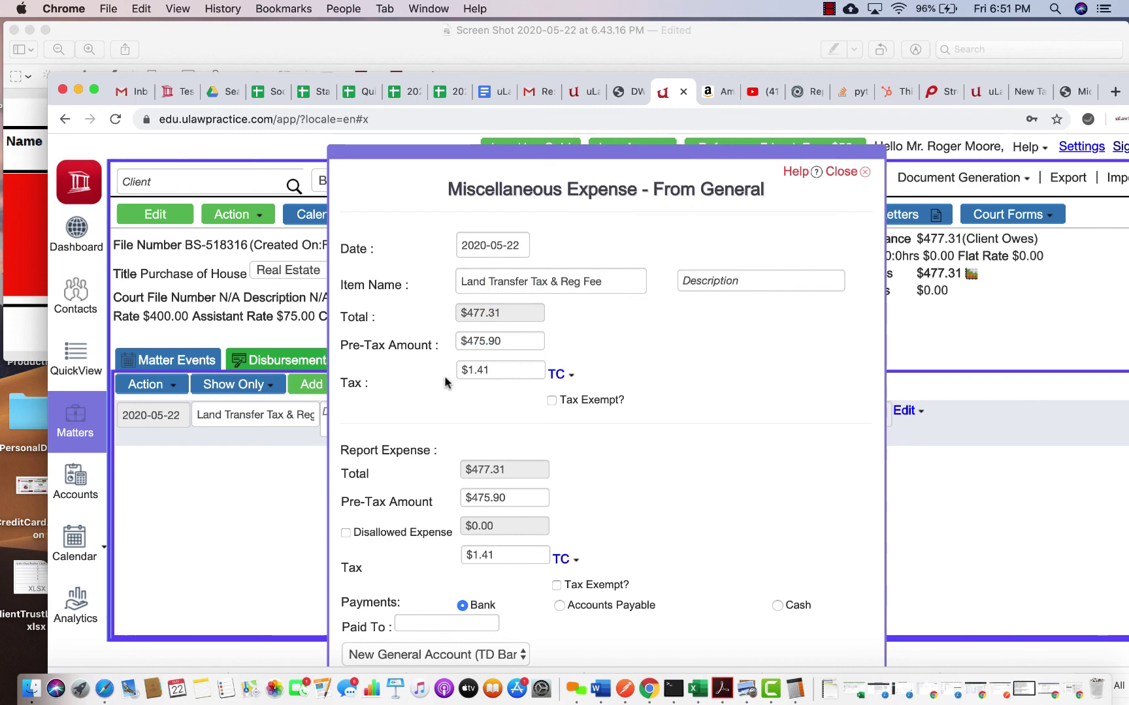
left_click(670, 32)
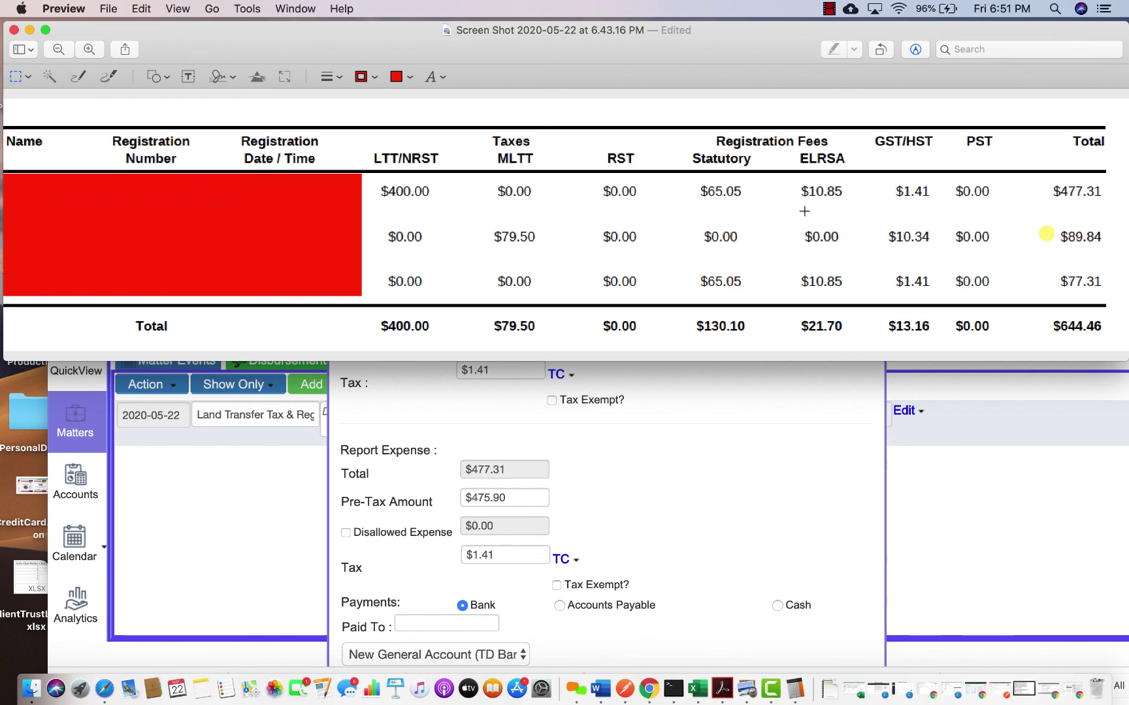
left_click(724, 472)
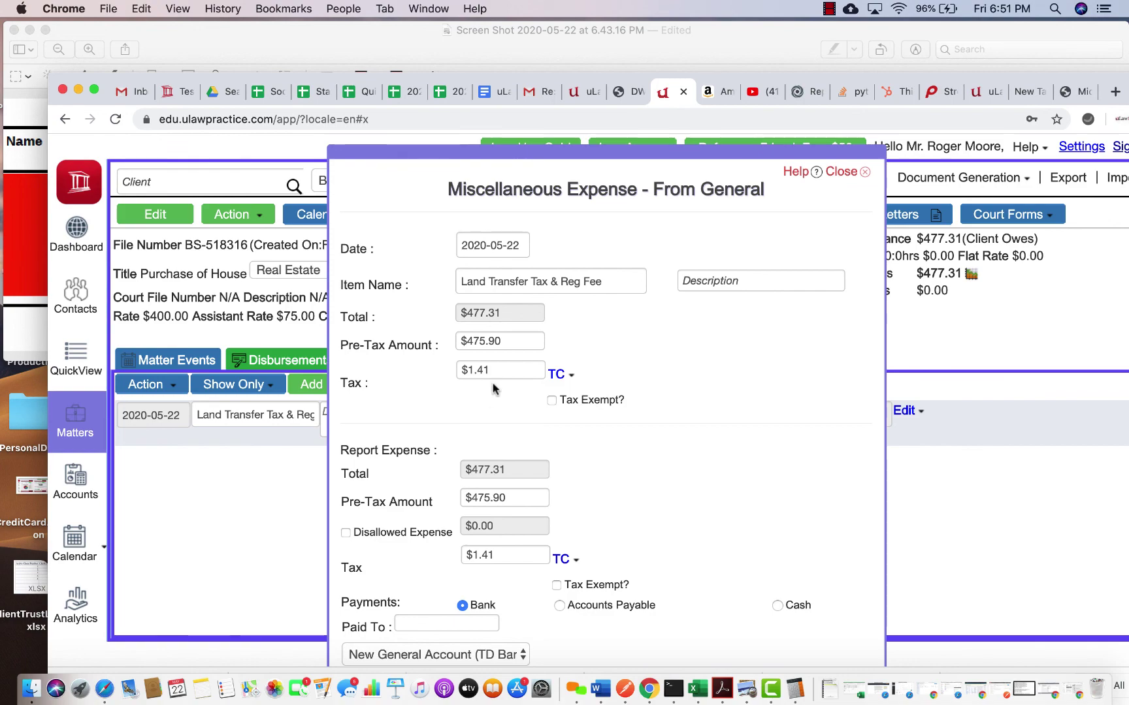
left_click(830, 9)
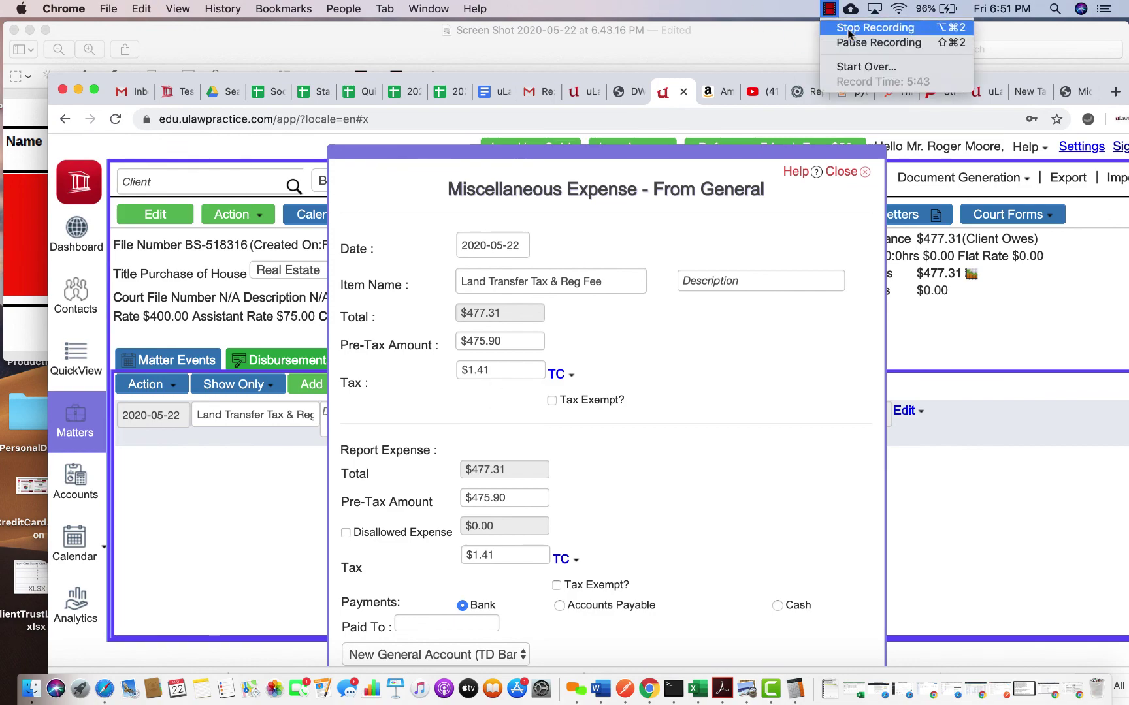